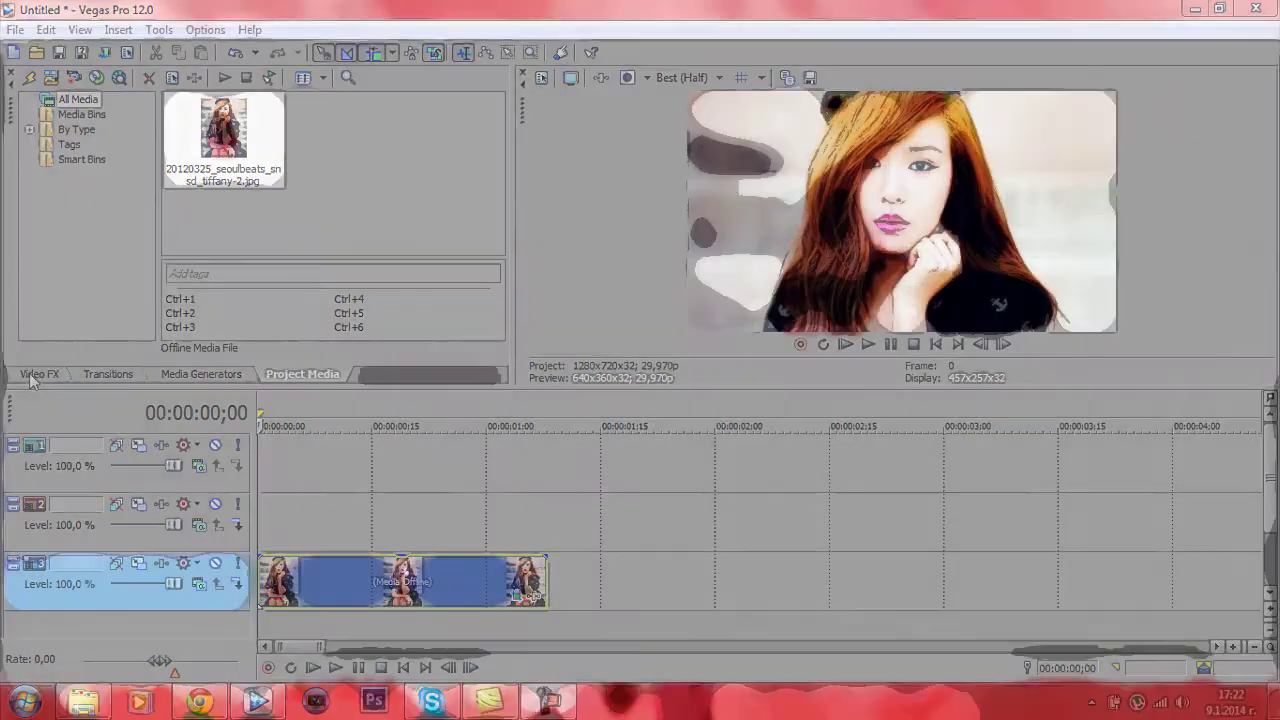
Scroll through the Video FX plug-ins, then switch to the list of transitions.
left_click(36, 374)
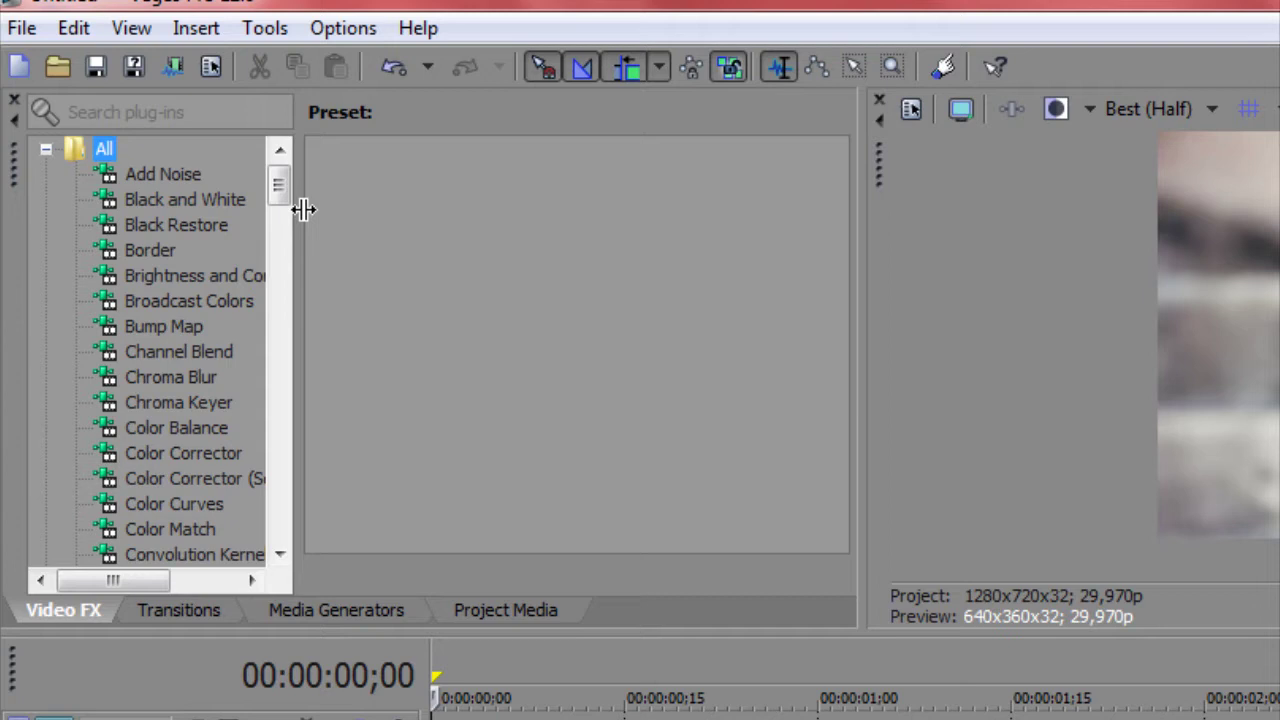
left_click_drag(280, 180, 263, 394)
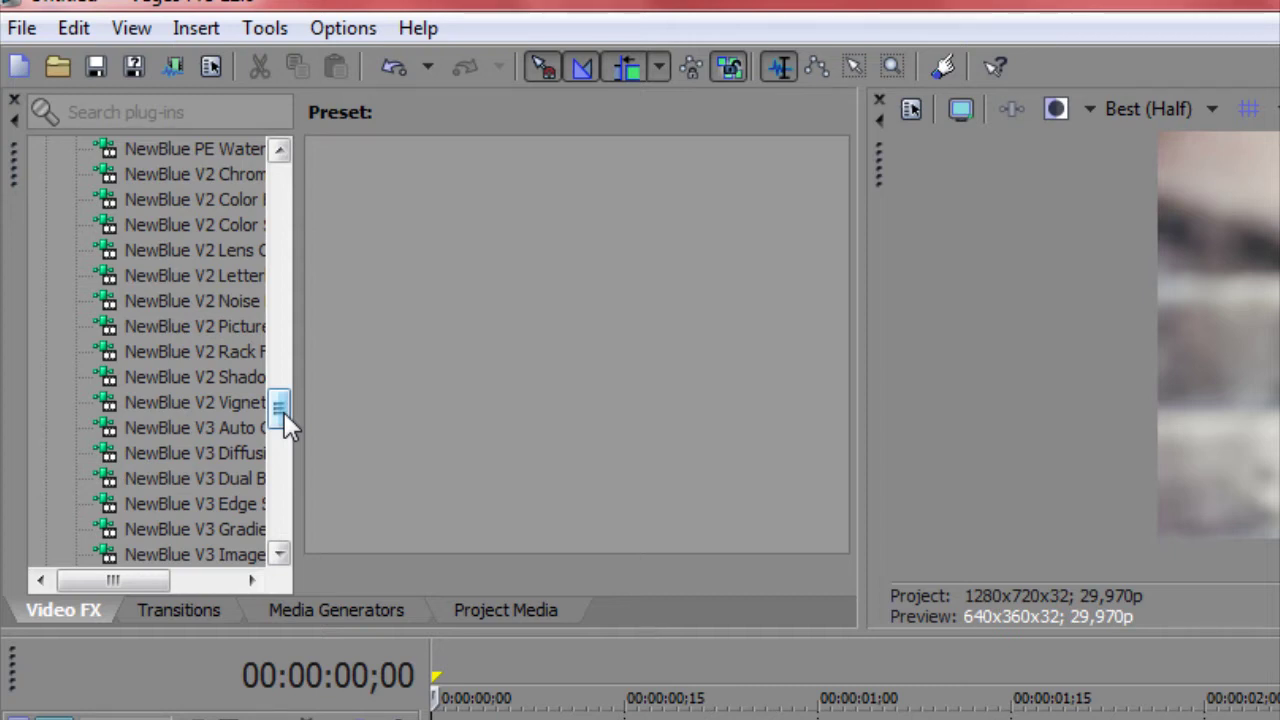
left_click_drag(279, 412, 275, 155)
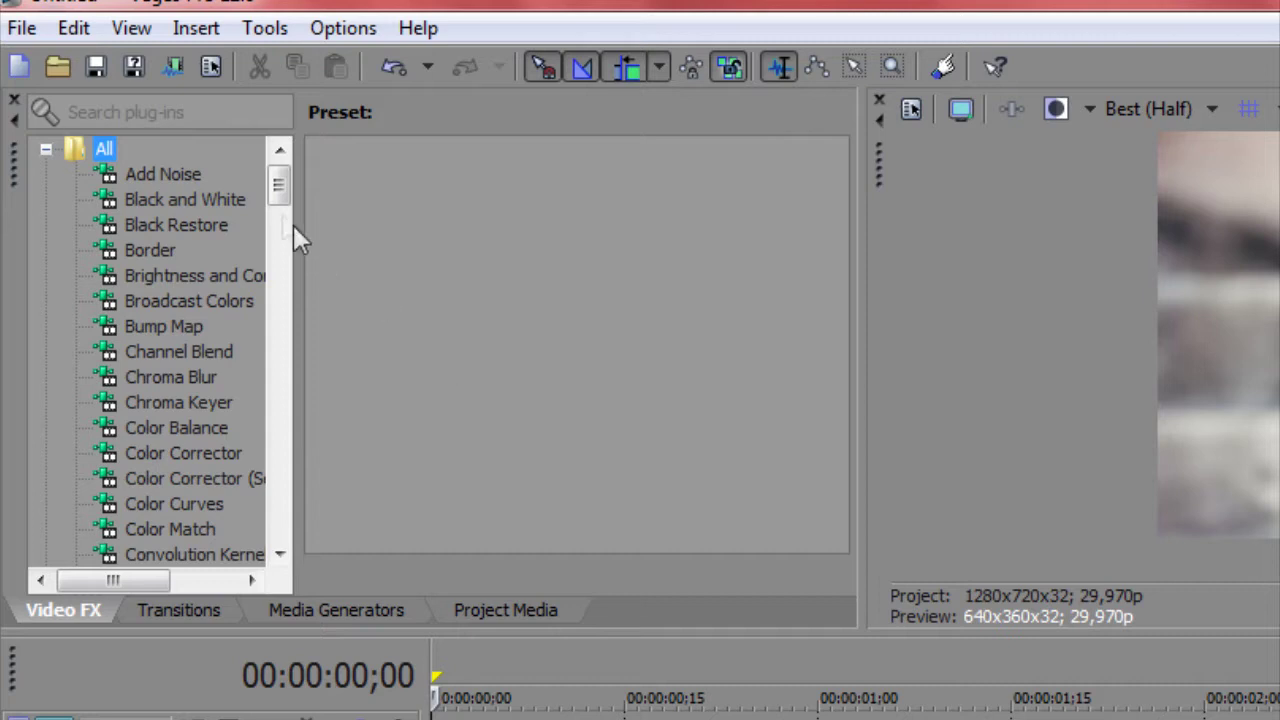
left_click(222, 612)
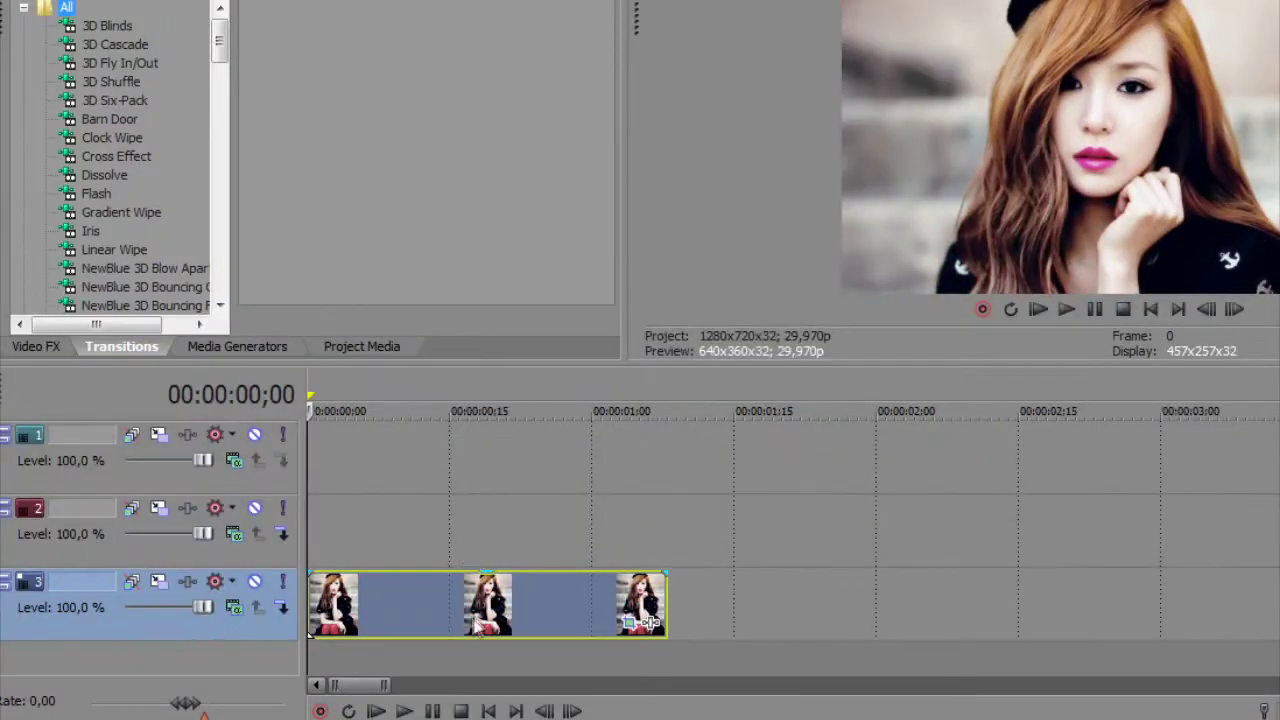
Split the track 3 image clip at 00:00:00;18 and overlap the two pieces into a crossfade.
left_click(480, 616)
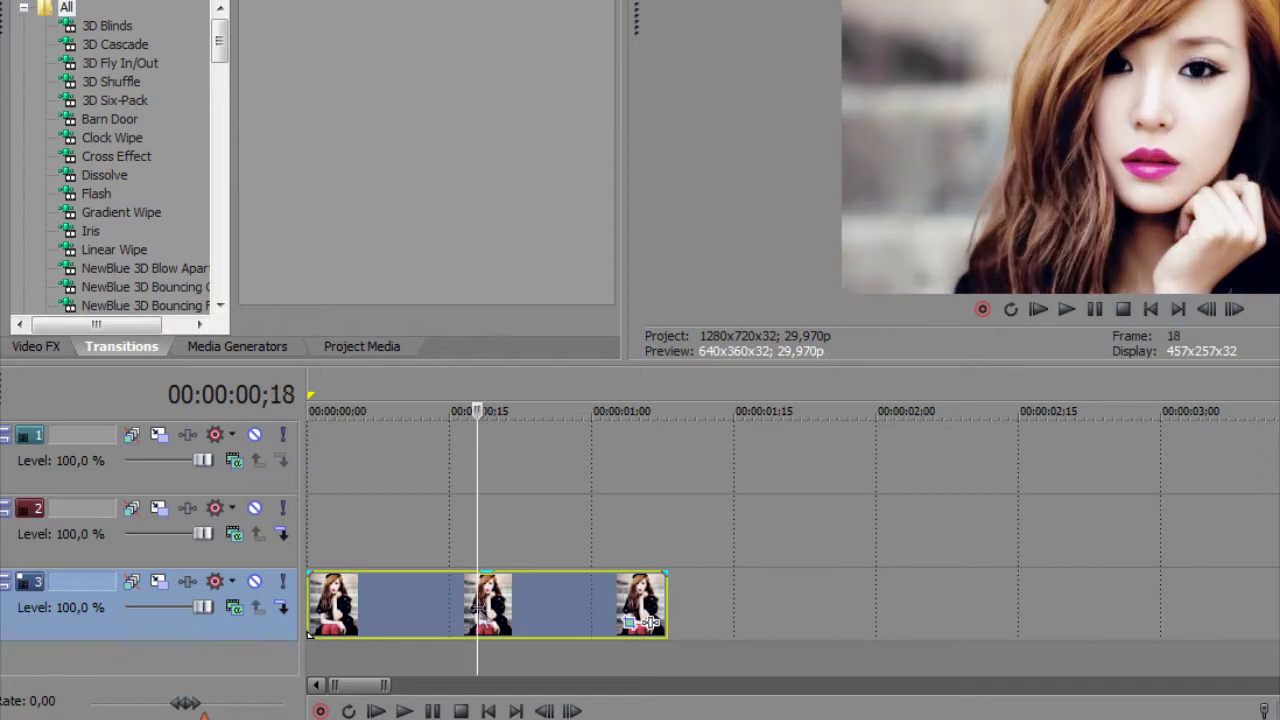
left_click(486, 608)
left_click(478, 609)
key("s")
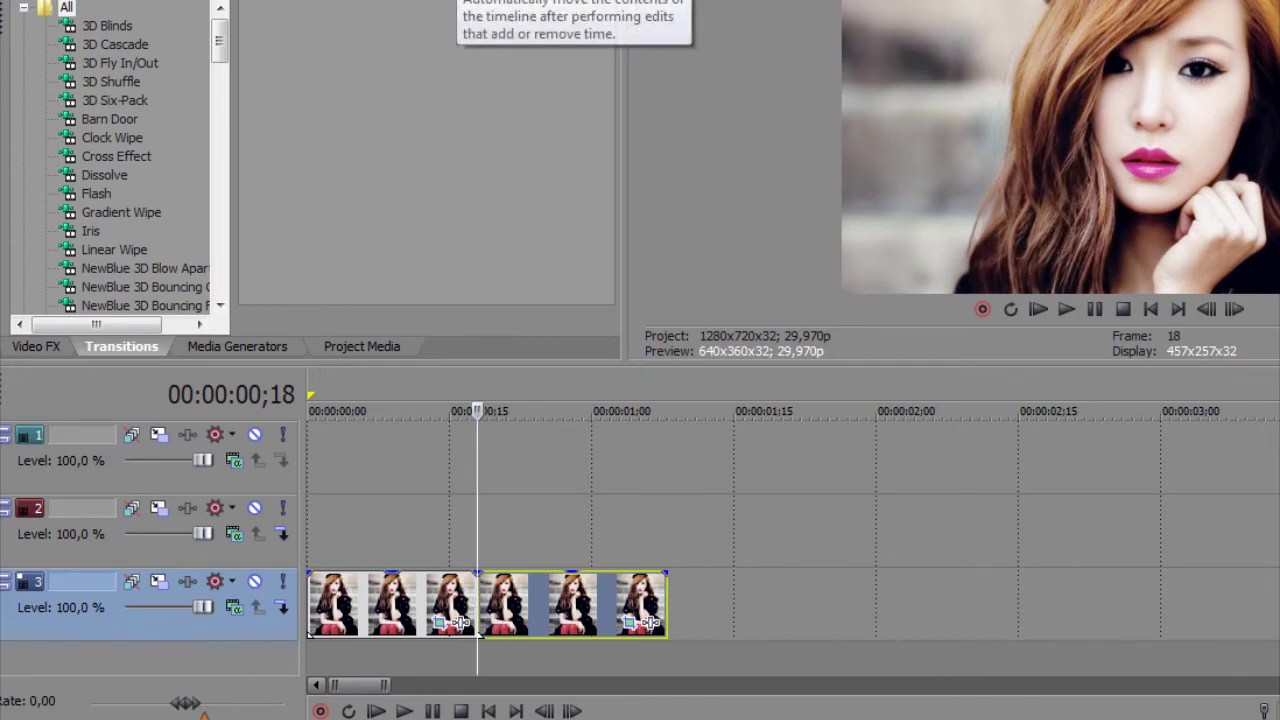
left_click_drag(476, 596, 547, 625)
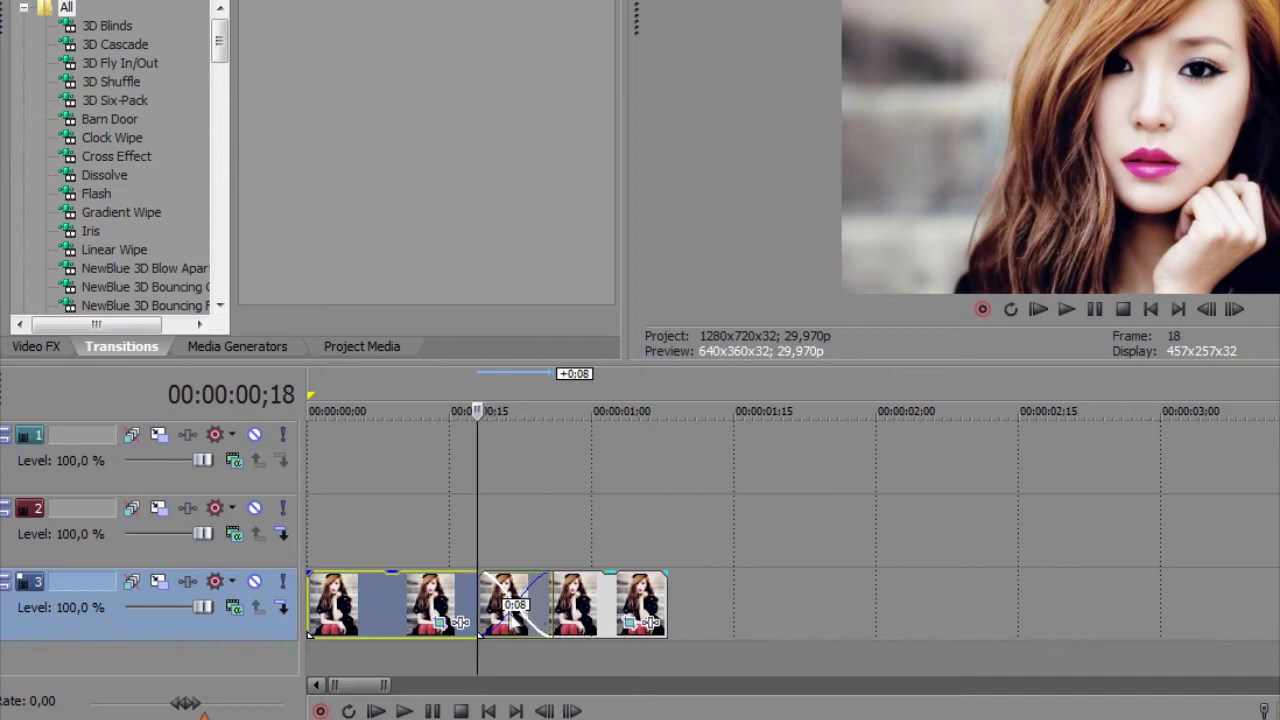
Preview the NewBlue 3D Louvers, 3D Page Turn, AB Duochrome and AB Color Melt transition presets.
left_click(514, 614)
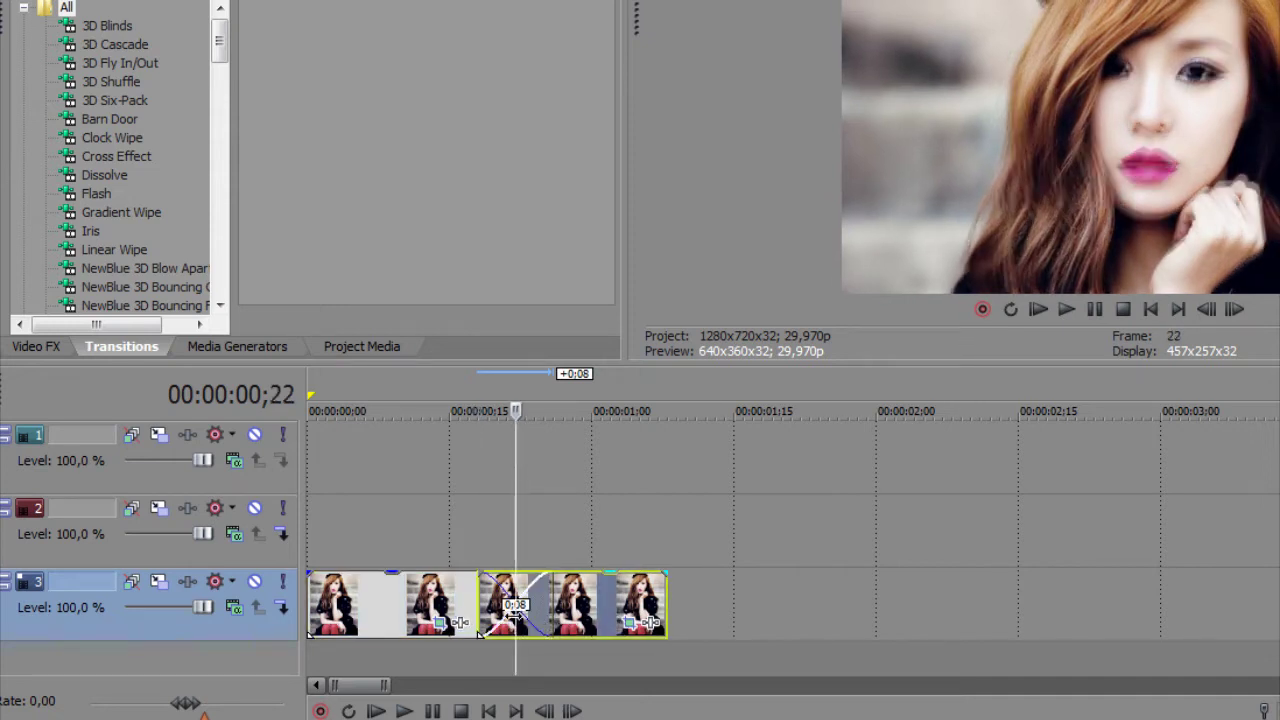
left_click_drag(219, 45, 220, 112)
left_click(170, 140)
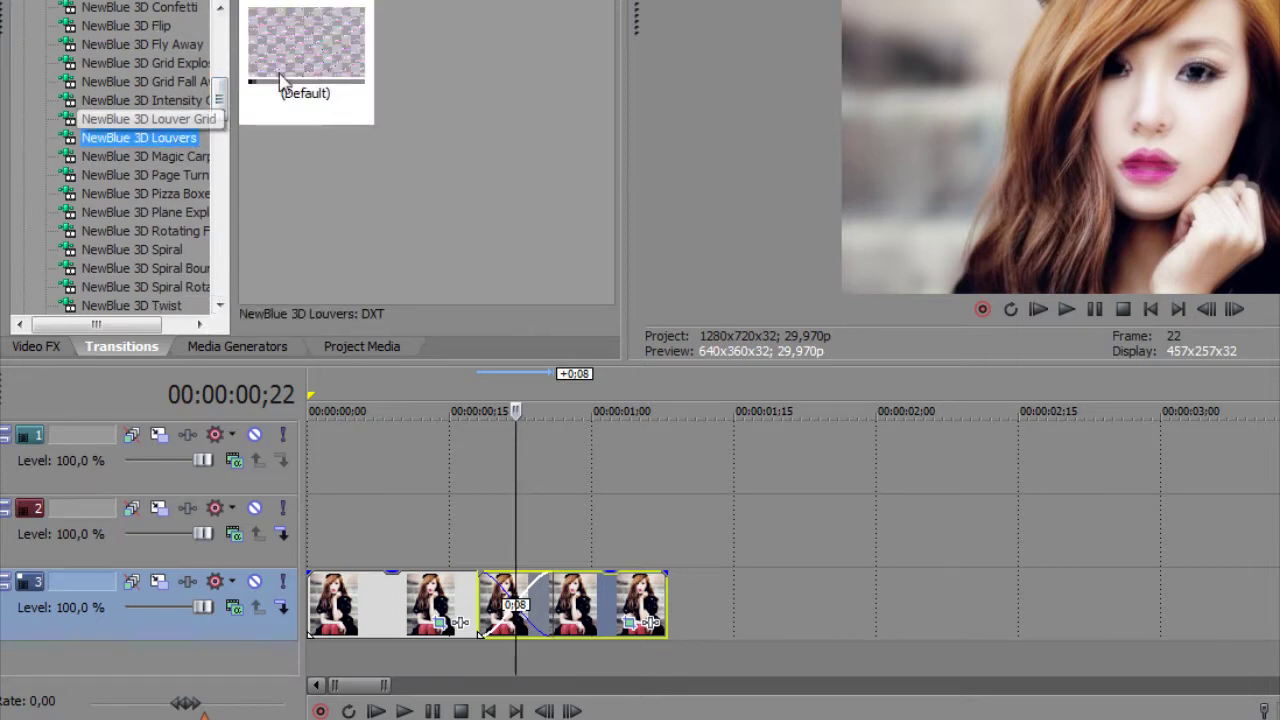
left_click(175, 173)
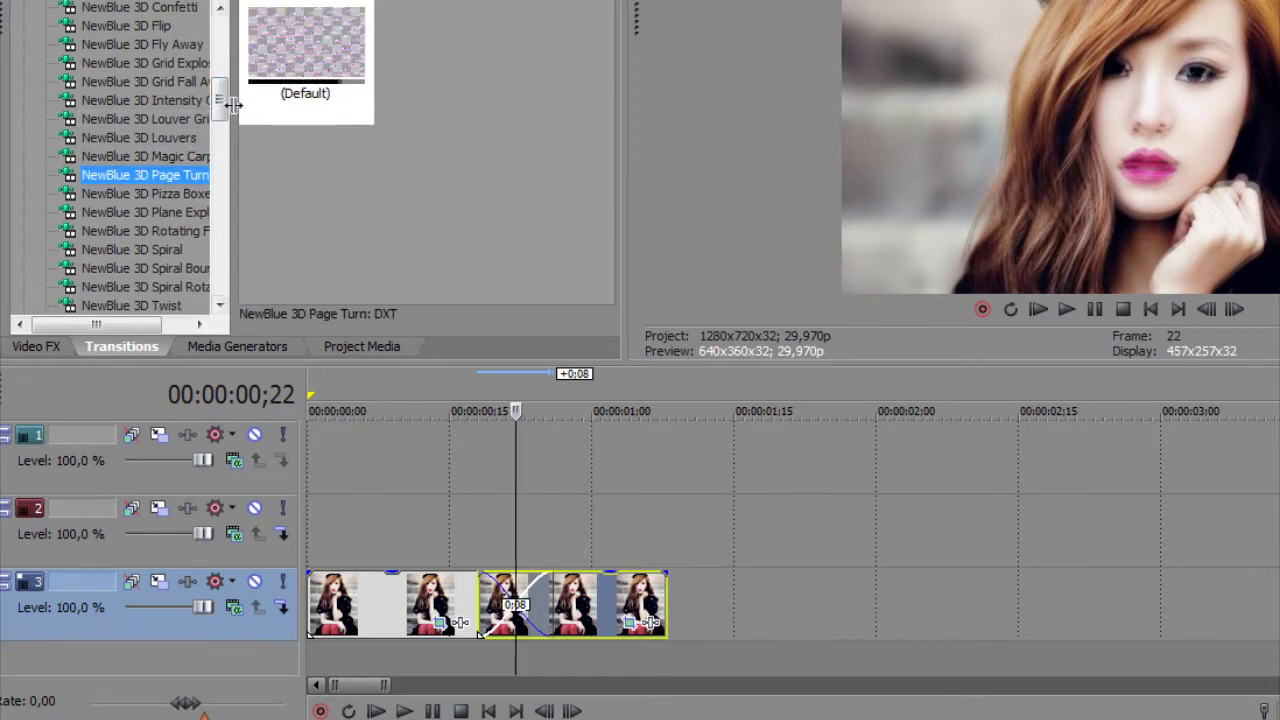
left_click_drag(222, 104, 222, 139)
left_click(160, 178)
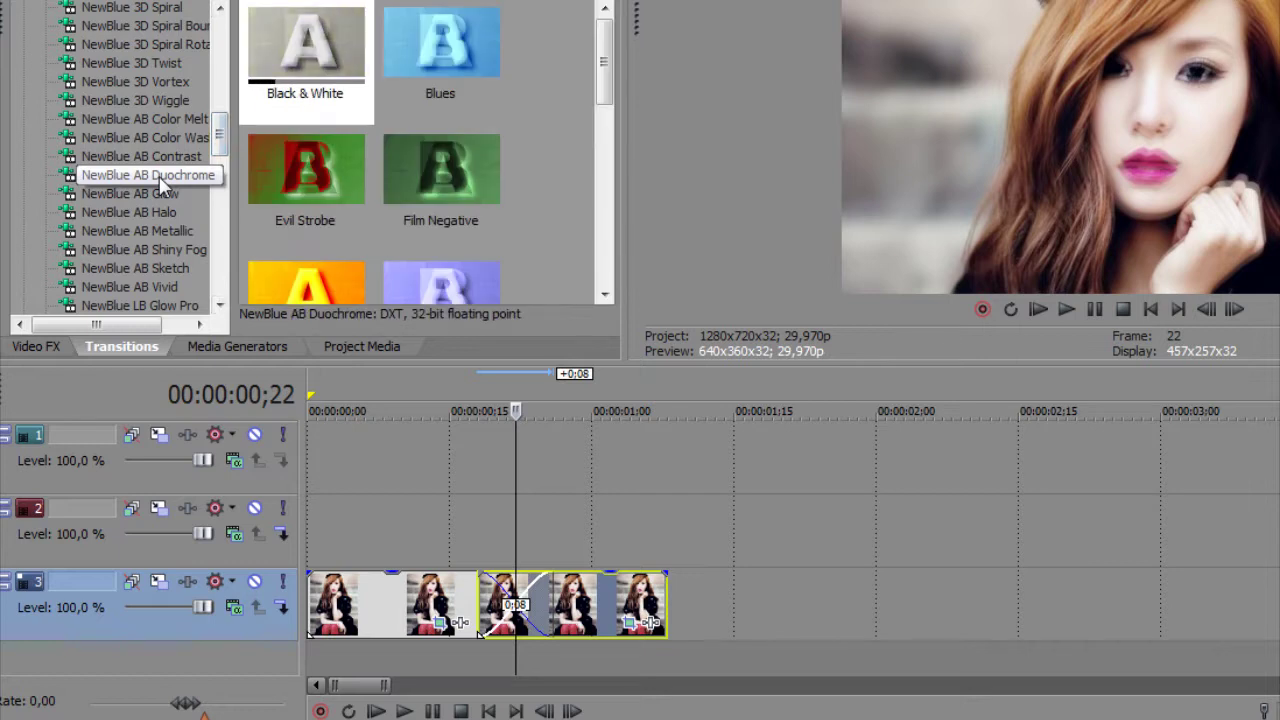
left_click(150, 119)
Preview AB Glow, Shiny Fog and Sketch, then drag LB RGB Shift's Dirt Road preset toward the crossfade.
mouse_move(221, 132)
left_mouse_down()
mouse_move(222, 68)
mouse_move(221, 139)
left_mouse_up()
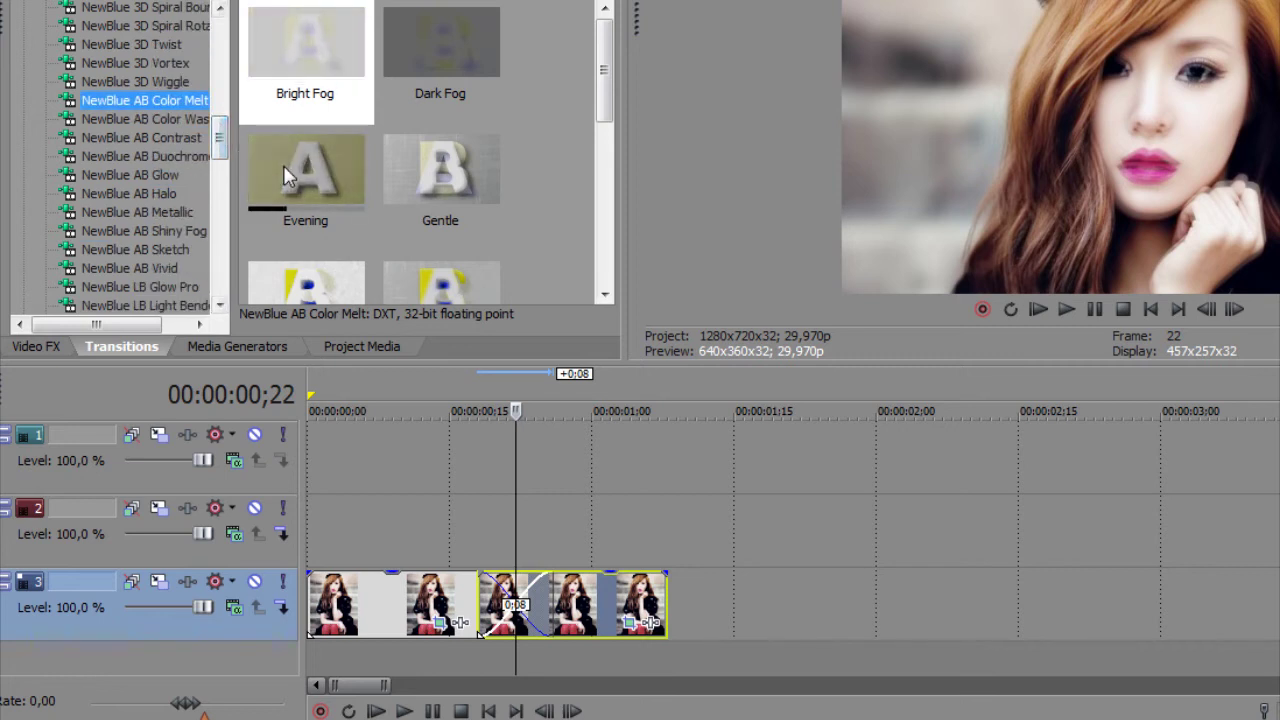
left_click(176, 175)
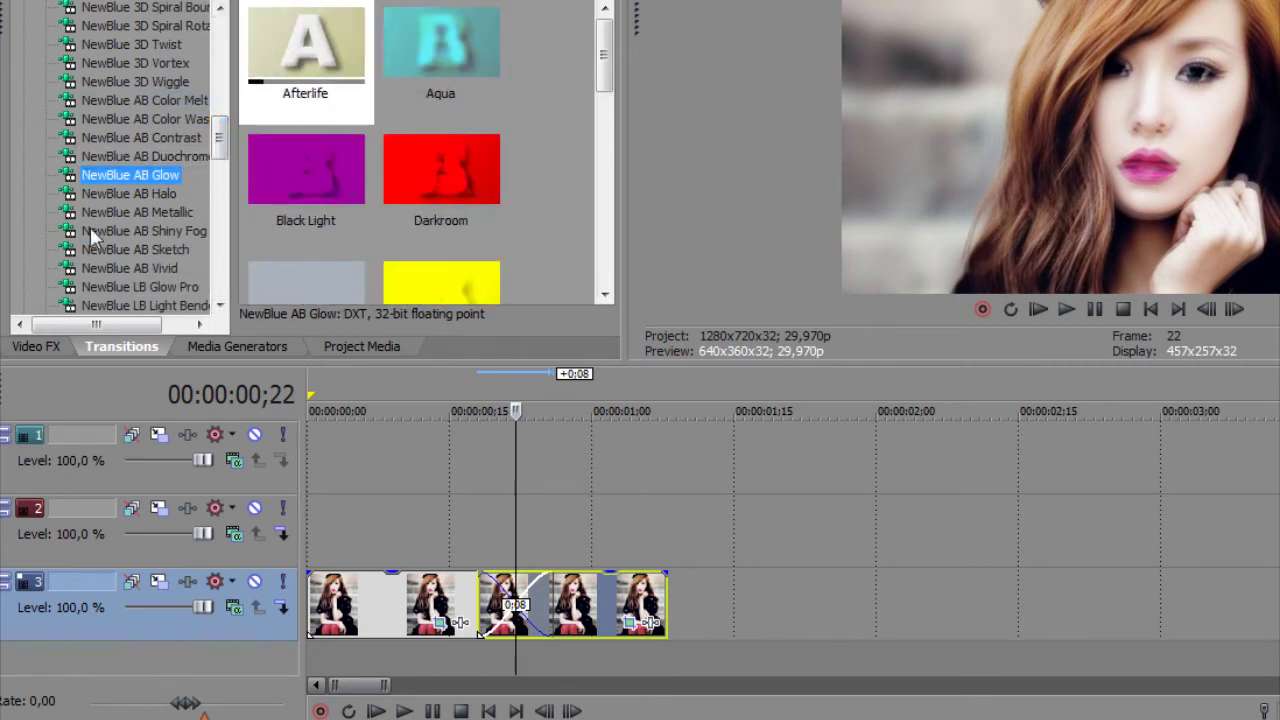
left_click(152, 230)
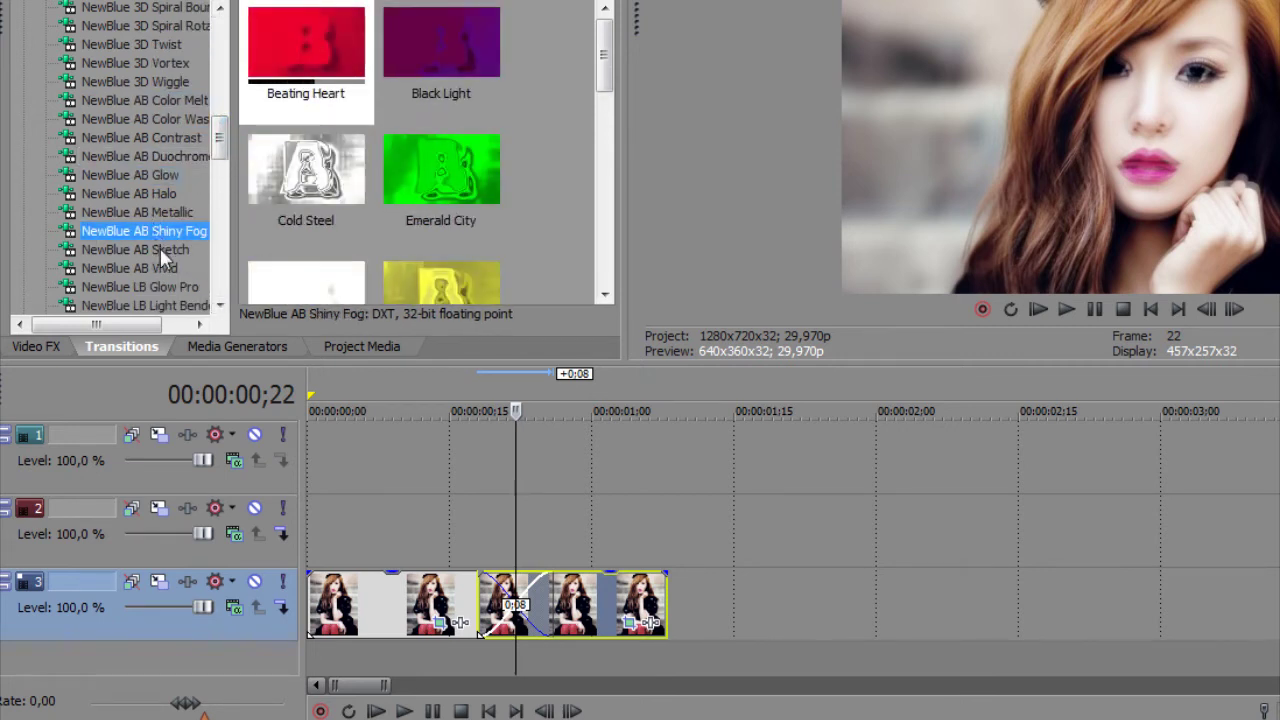
left_click(163, 251)
mouse_move(219, 128)
left_mouse_down()
mouse_move(221, 197)
mouse_move(220, 175)
left_mouse_up()
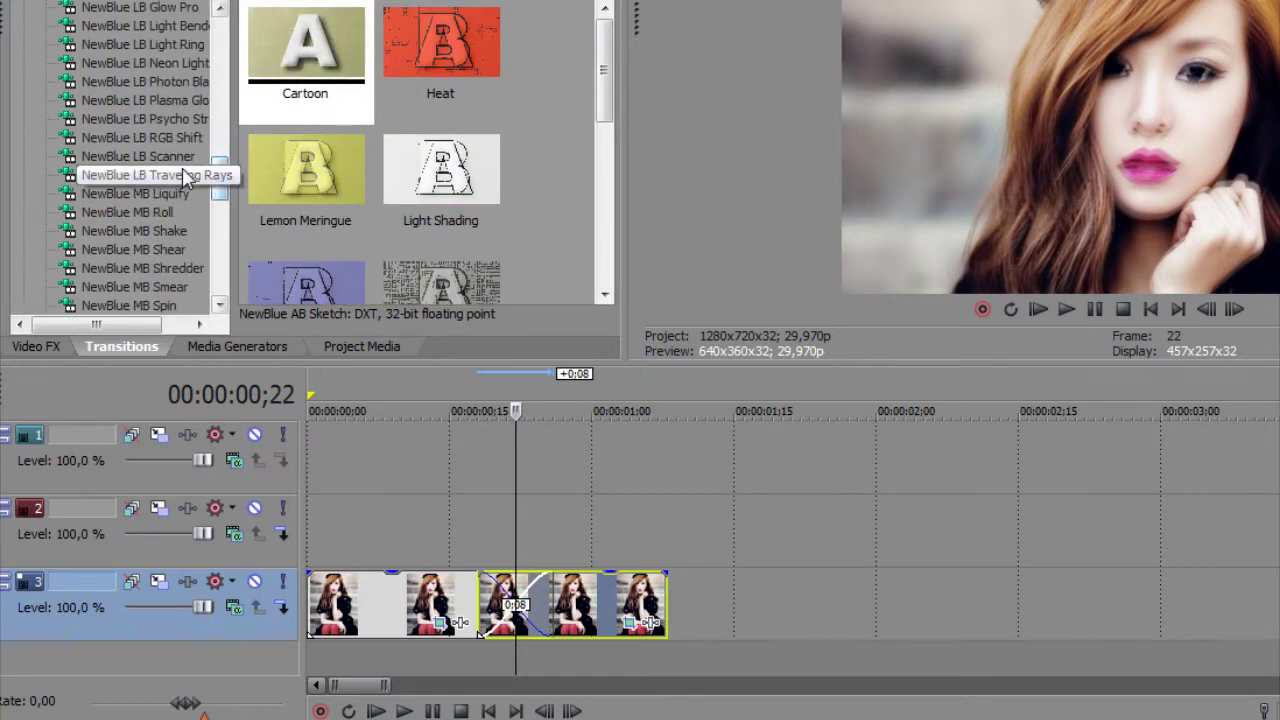
left_click(174, 140)
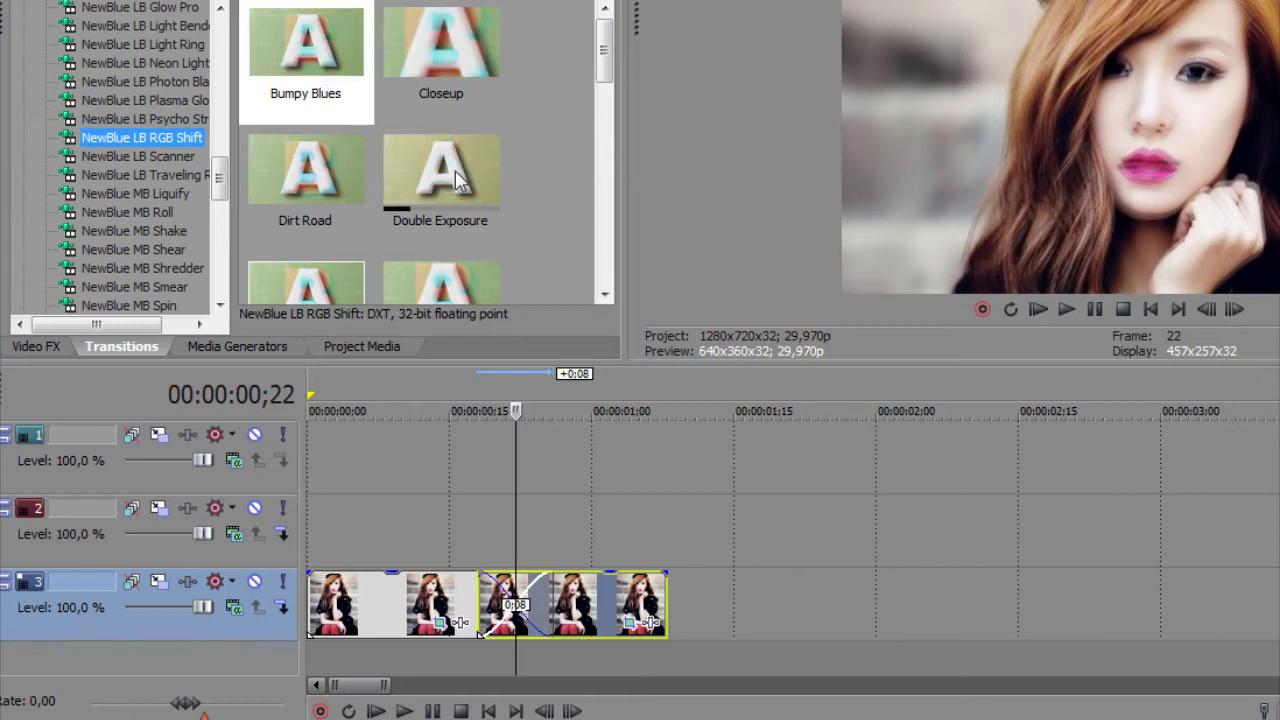
left_click_drag(305, 170, 585, 608)
Drop the RGB Shift Dirt Road preset onto the crossfade and close the registration and settings windows.
left_click_drag(480, 632, 523, 629)
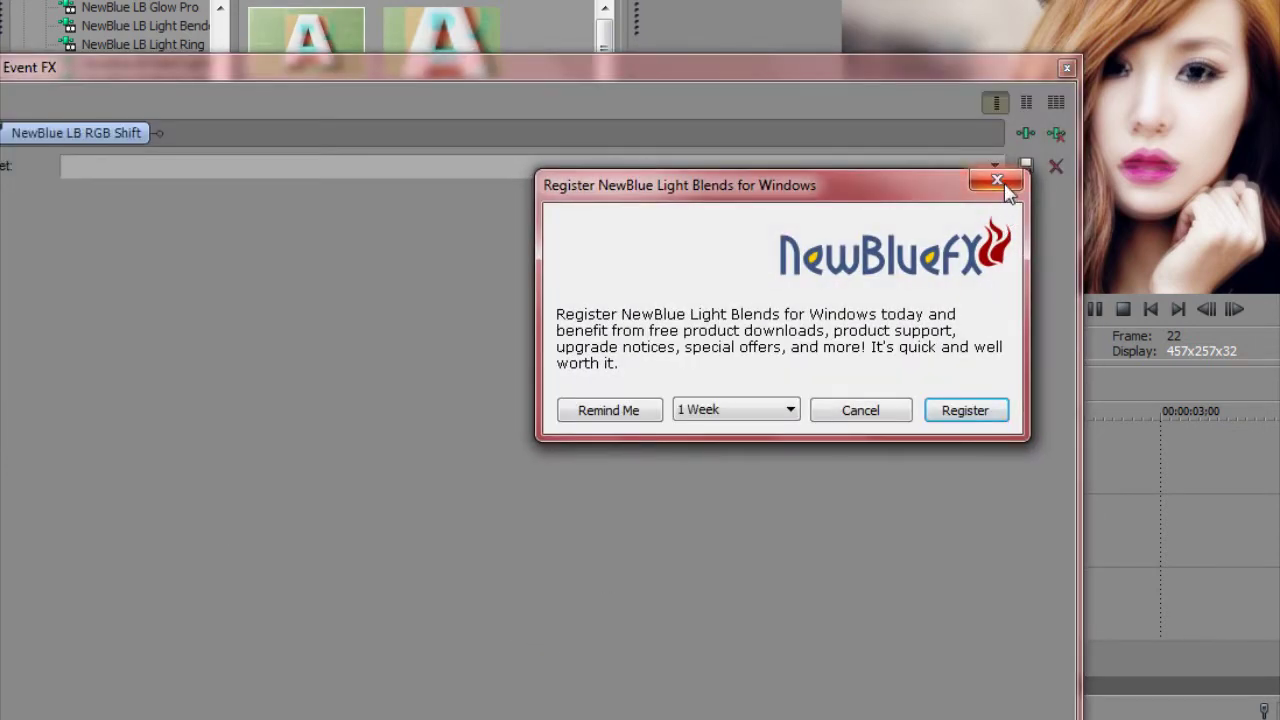
left_click(1000, 183)
left_click(1068, 68)
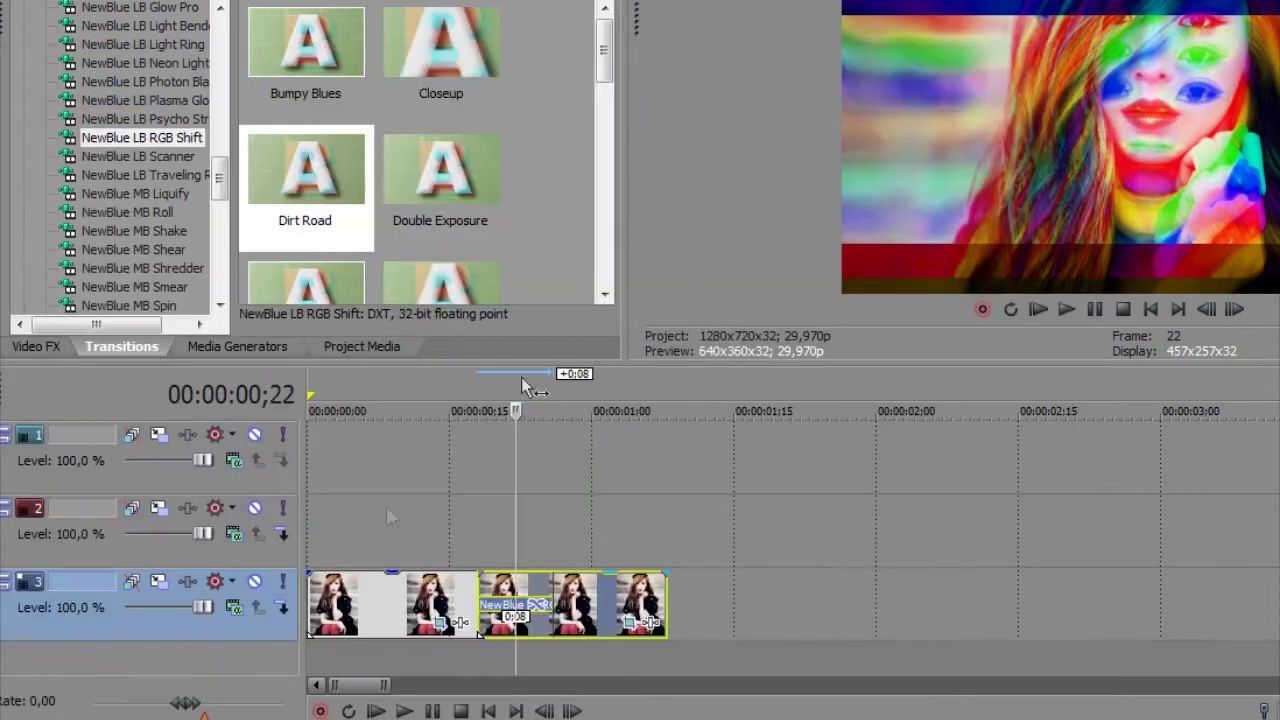
Play the timeline from the start to preview the transition, then move the playhead past it.
left_click(320, 596)
left_click(310, 588)
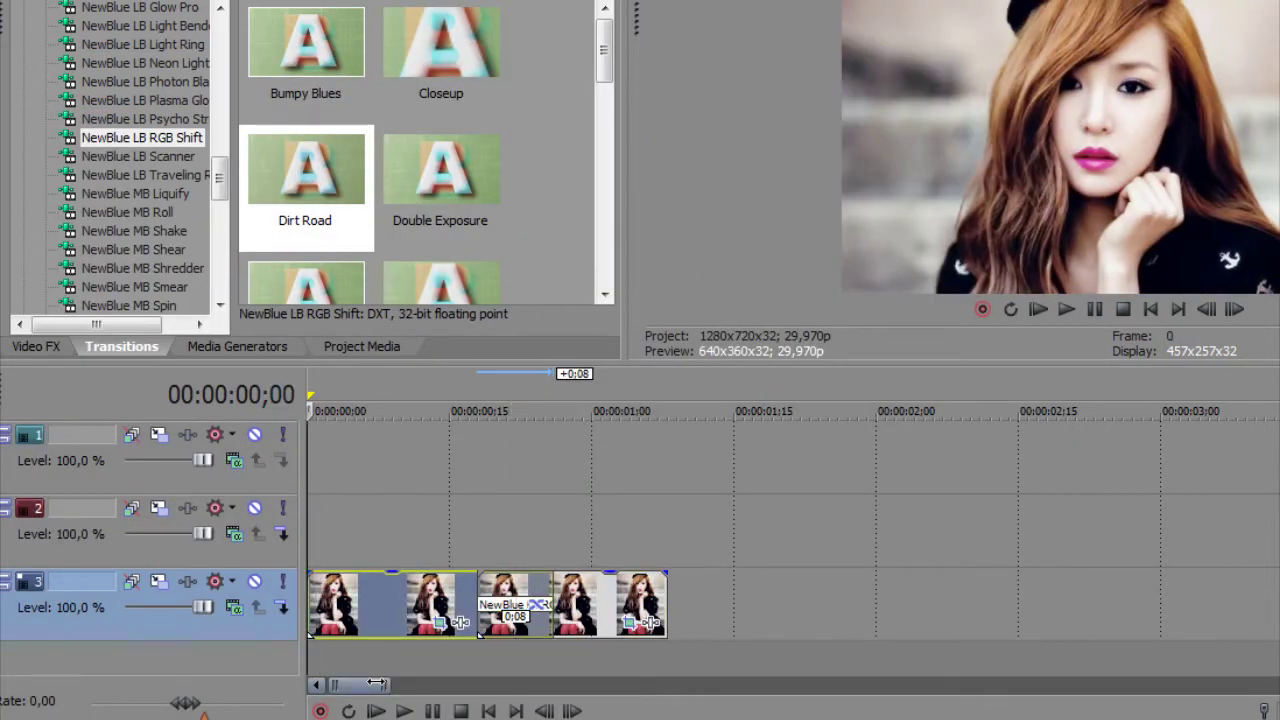
left_click(403, 711)
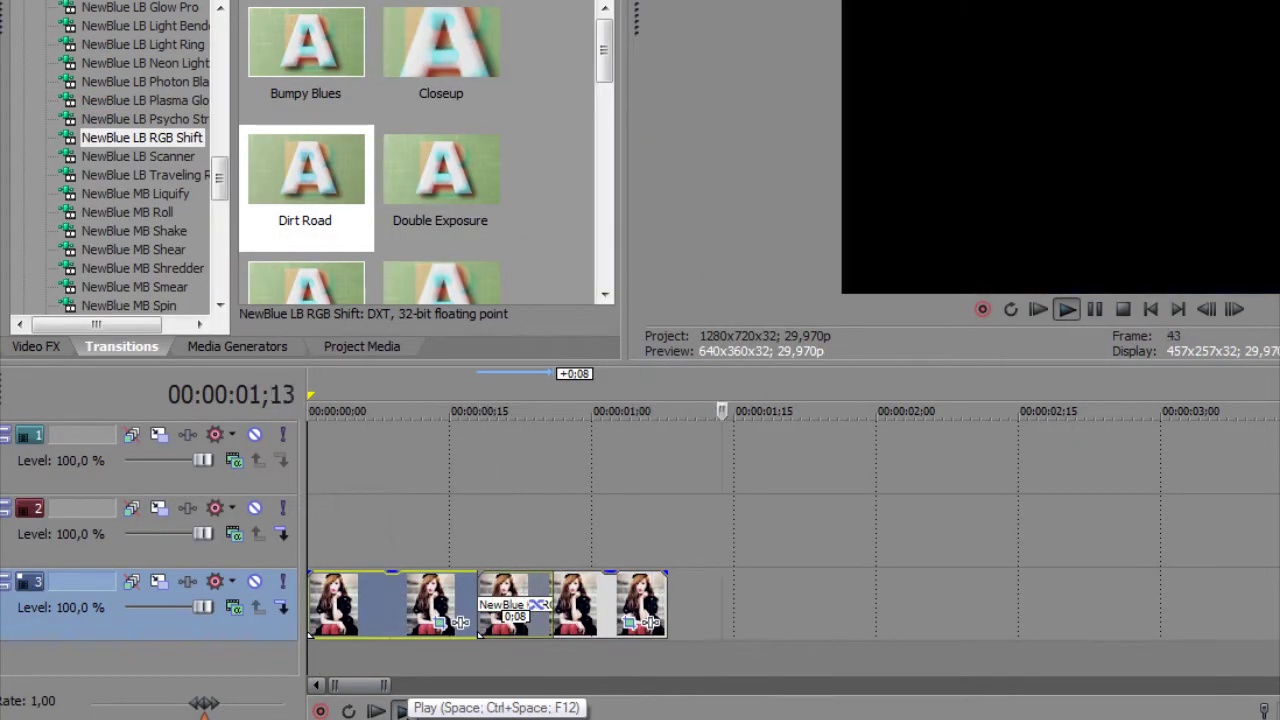
left_click(506, 595)
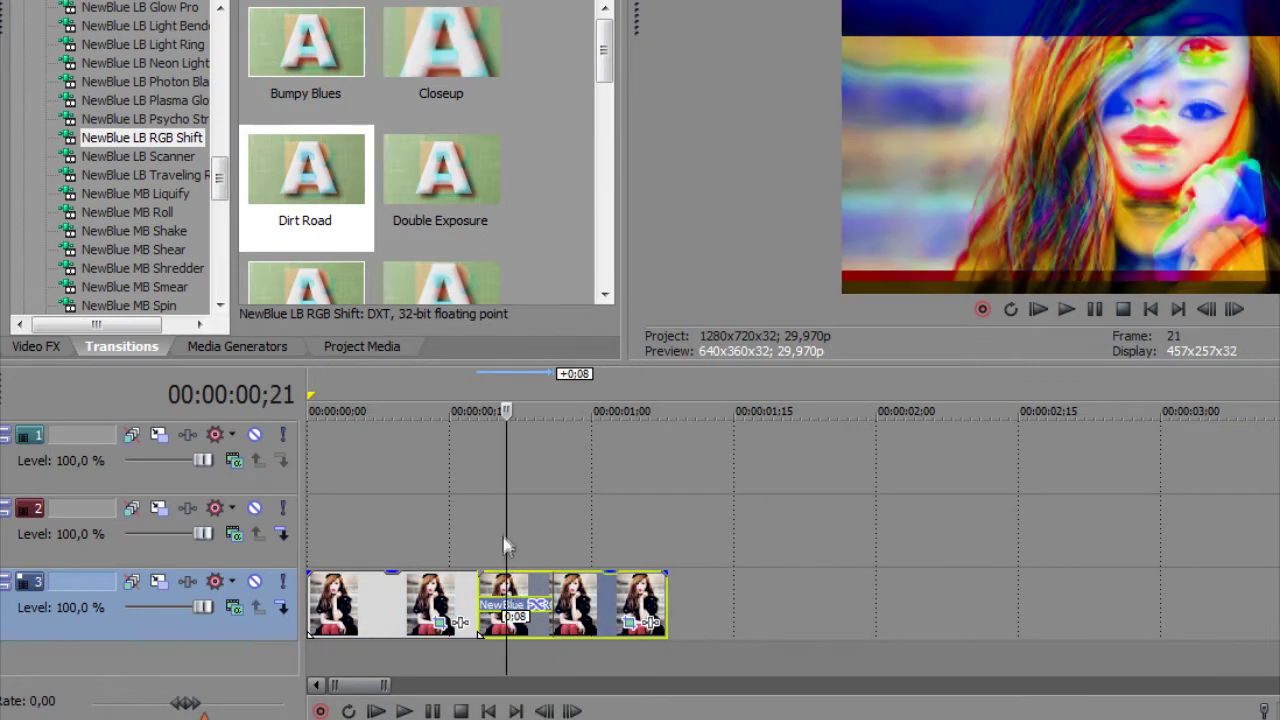
left_click_drag(506, 545, 556, 556)
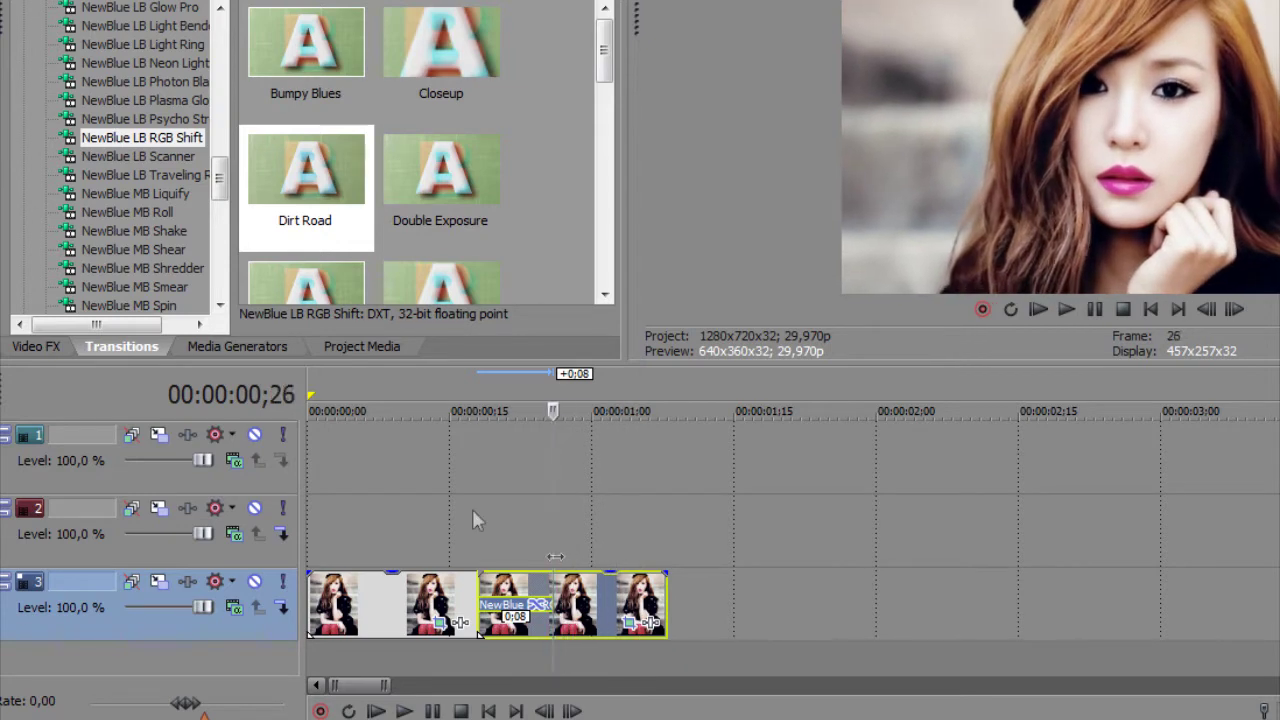
Drag the Gradient Map 'black and color' preset from Video FX onto the last event on track 3.
left_click(61, 350)
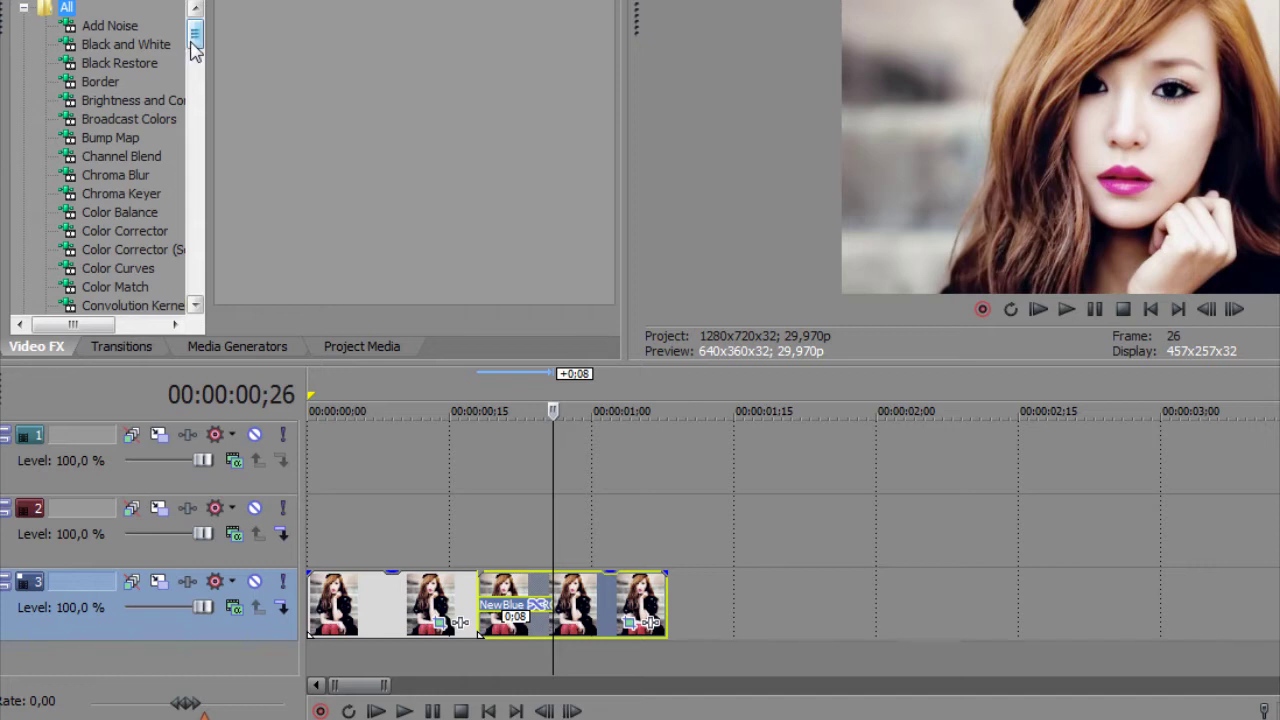
scroll(203, 55, "down", 6)
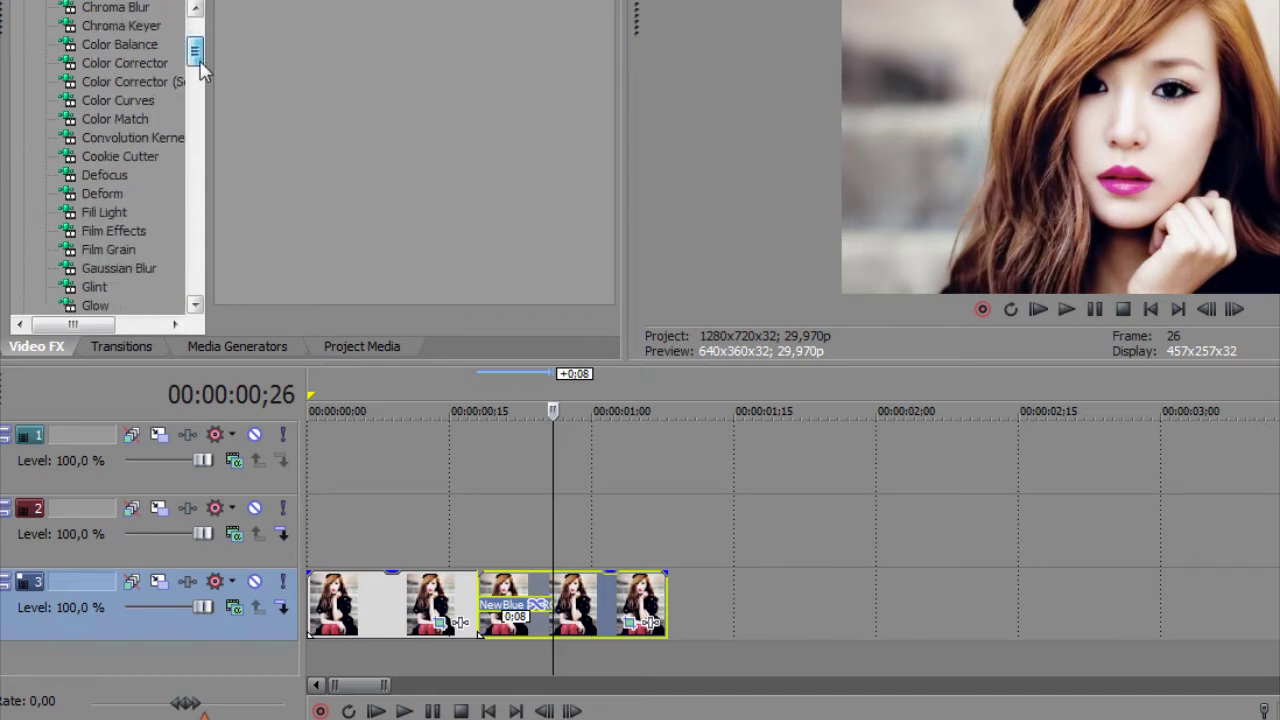
left_click(124, 155)
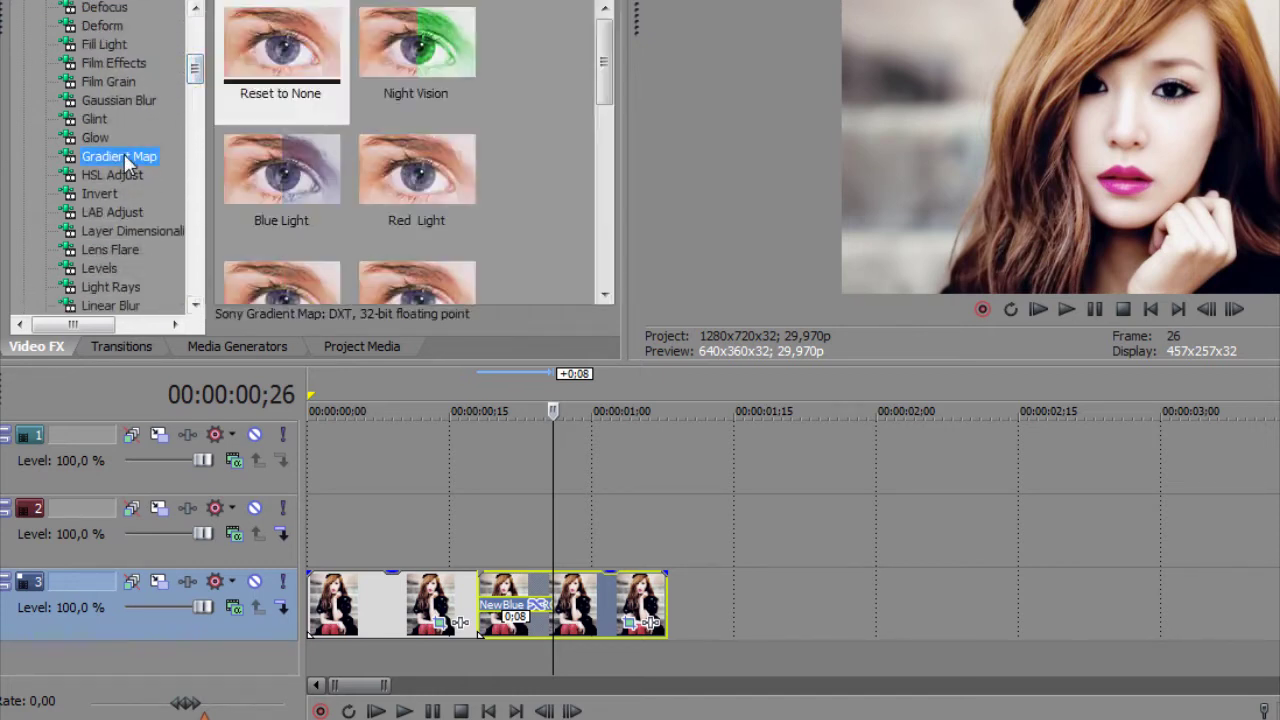
left_click_drag(612, 69, 591, 208)
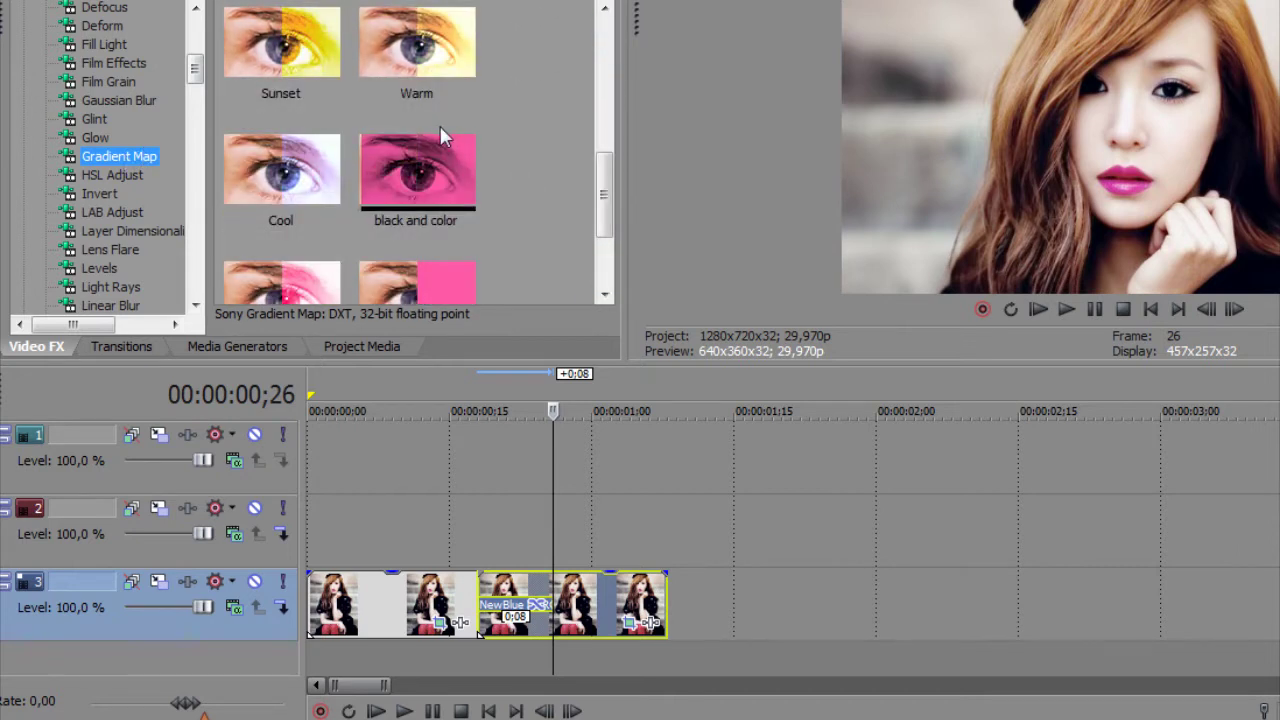
left_click_drag(440, 150, 614, 578)
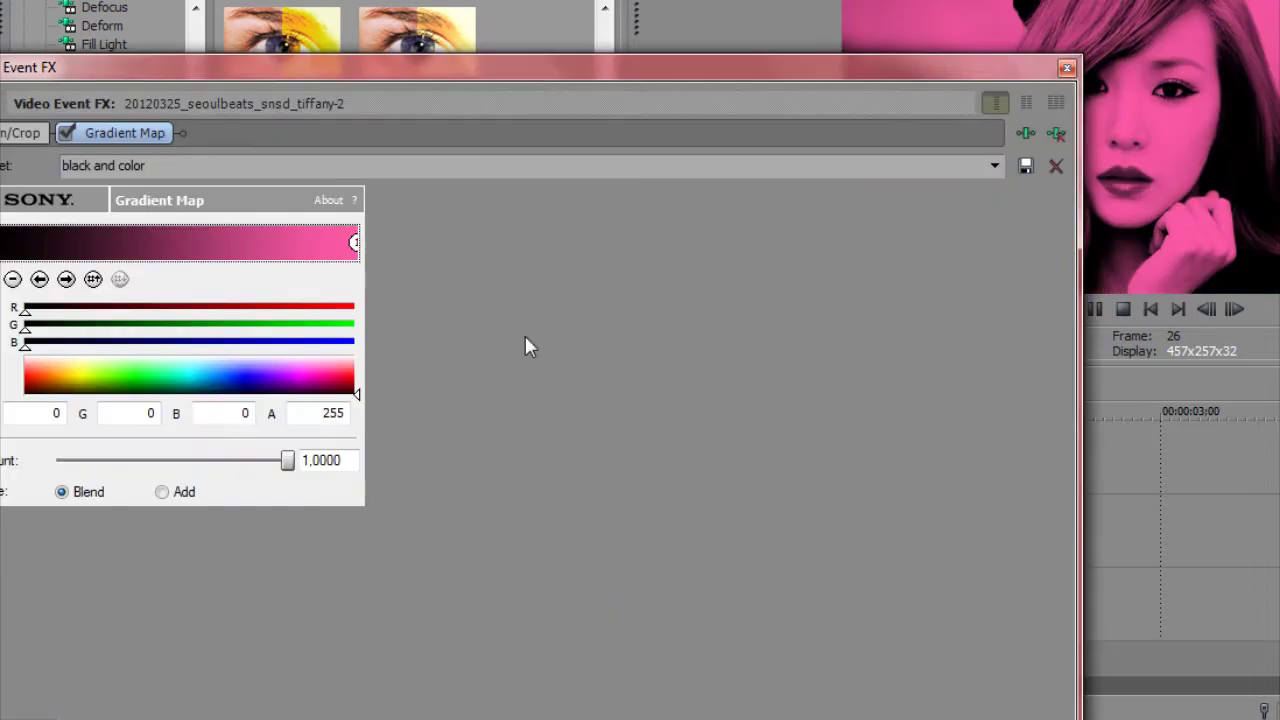
Set the Gradient Map's right stop to blue and left stop to deep blue (R 0, G 27, B 120), then close the window.
left_click_drag(792, 70, 1064, 254)
left_click(629, 423)
left_click_drag(515, 561, 508, 557)
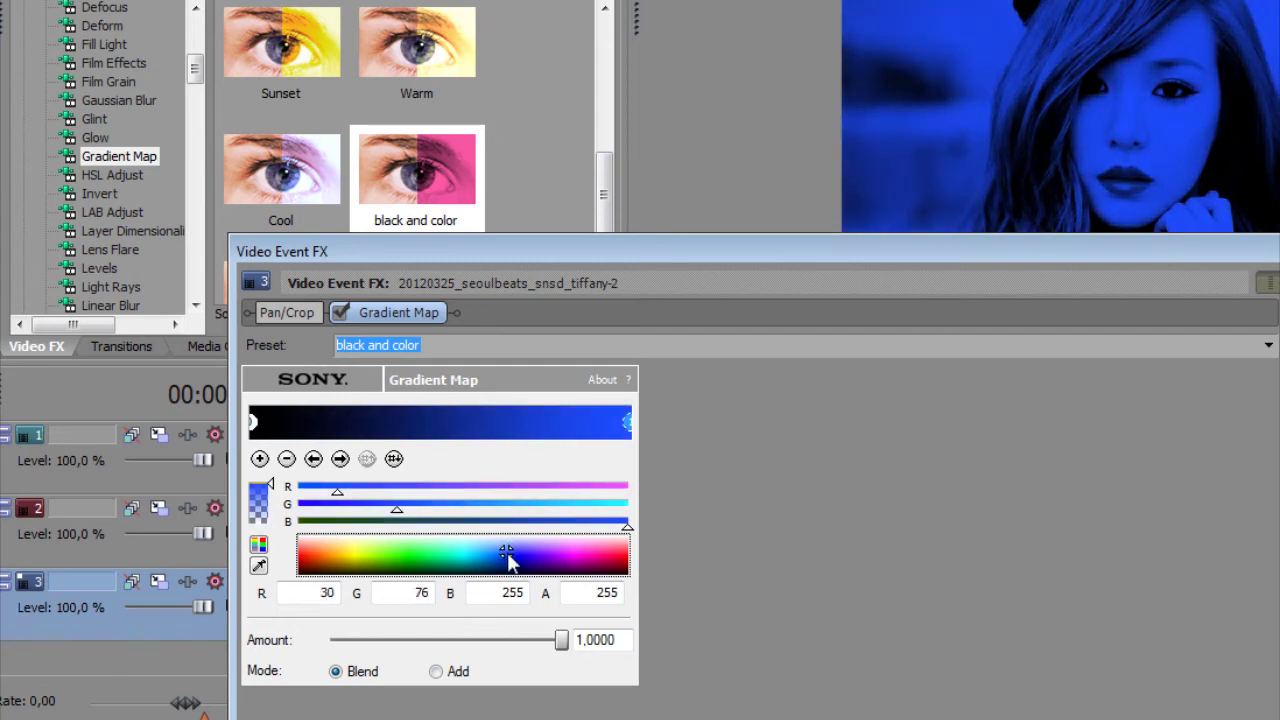
left_click(252, 423)
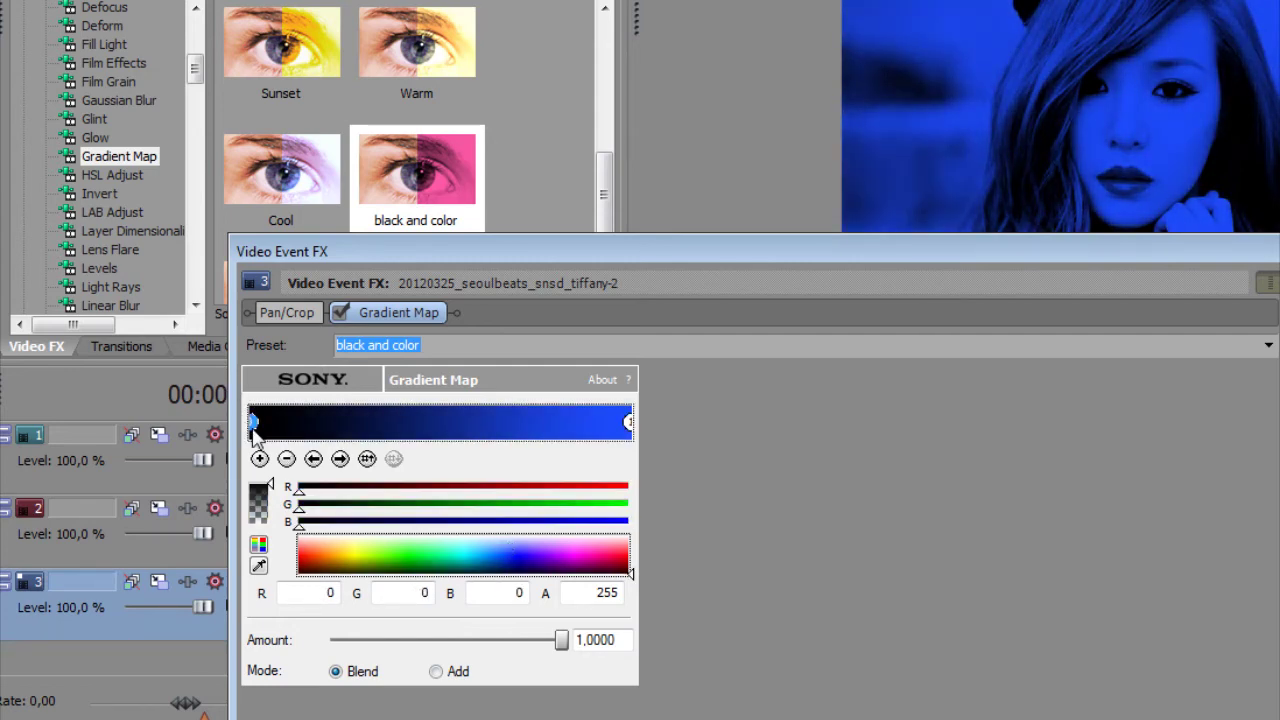
left_click(383, 556)
mouse_move(508, 566)
left_mouse_down()
mouse_move(640, 558)
mouse_move(622, 540)
mouse_move(480, 552)
mouse_move(509, 572)
left_mouse_up()
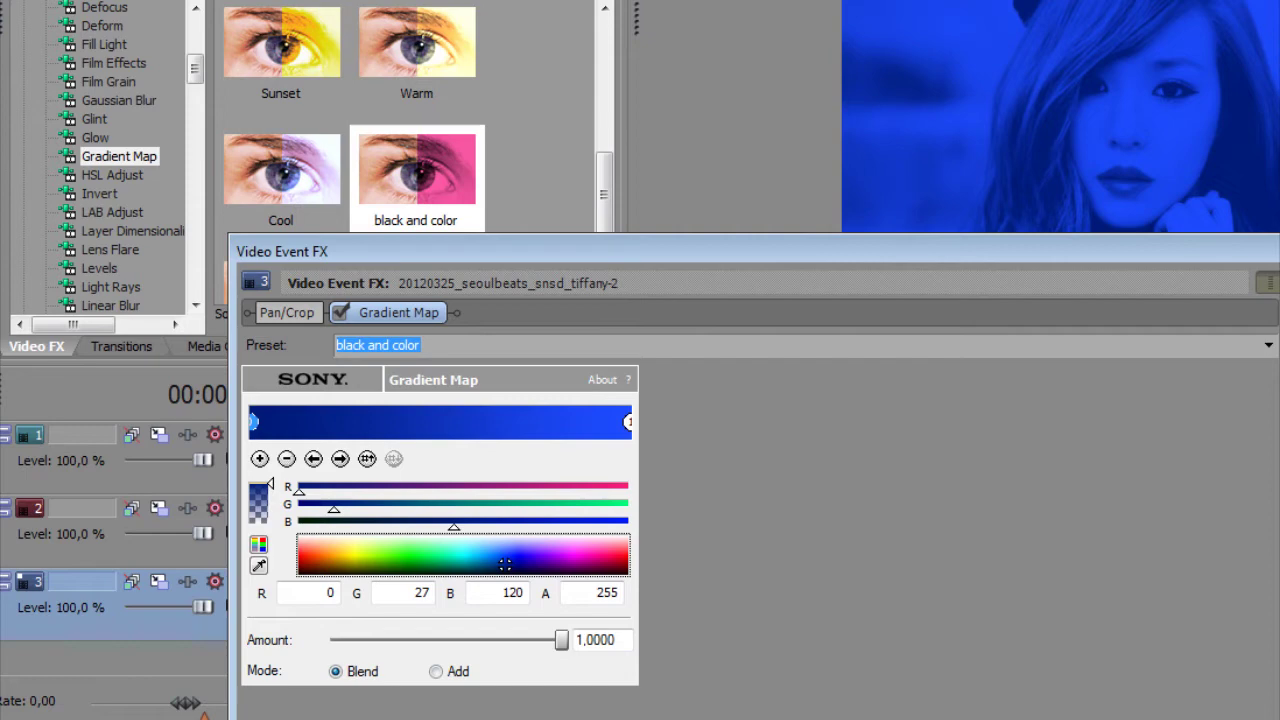
key("alt+F4")
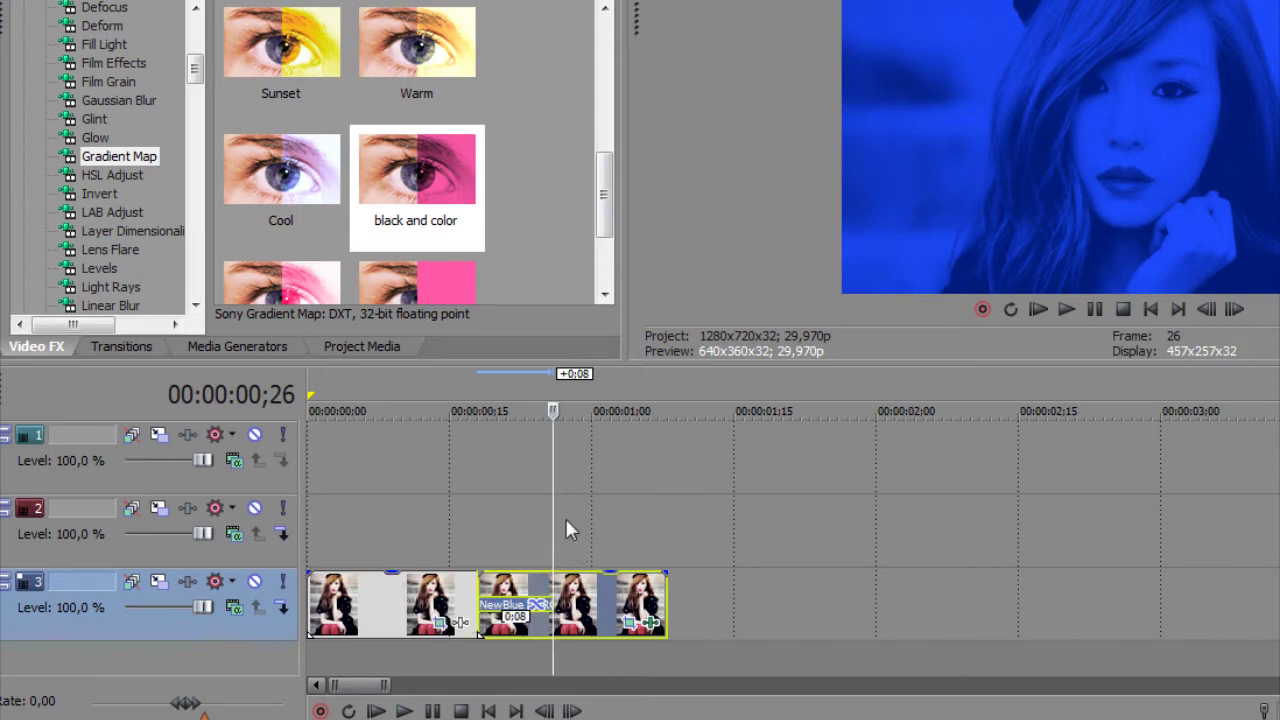
left_click(316, 578)
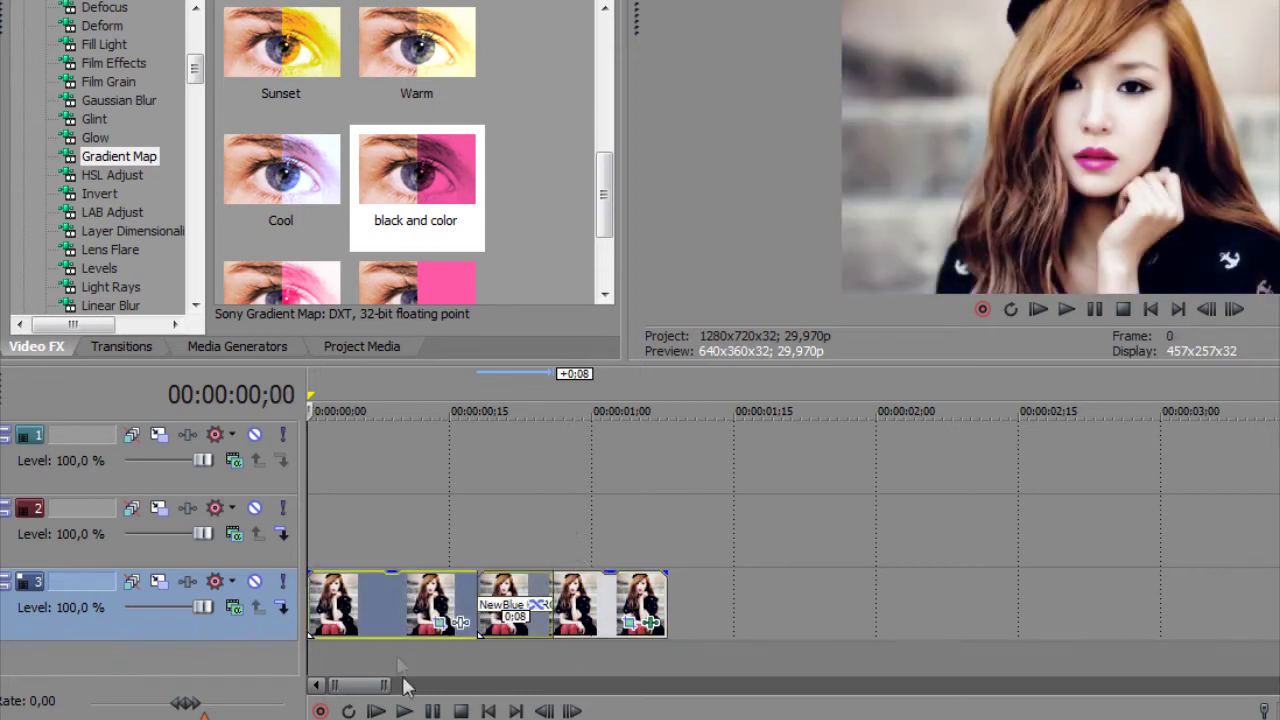
left_click(404, 711)
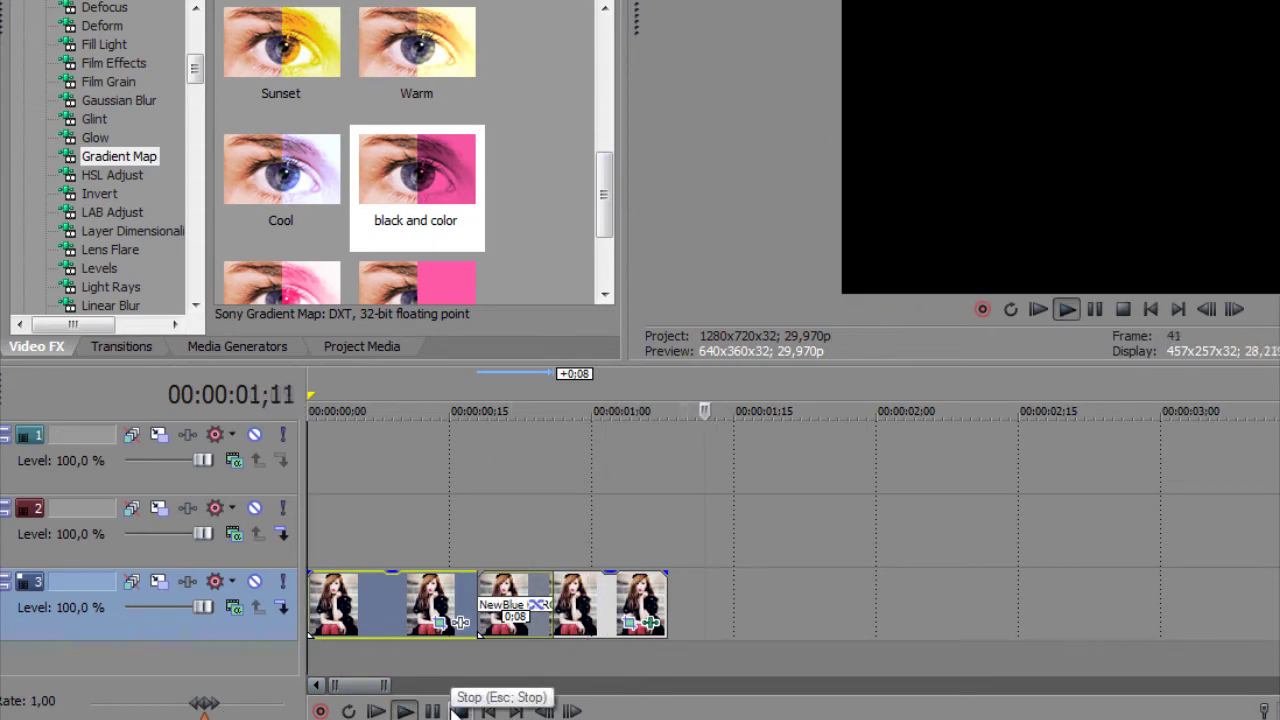
left_click(460, 711)
left_click(514, 525)
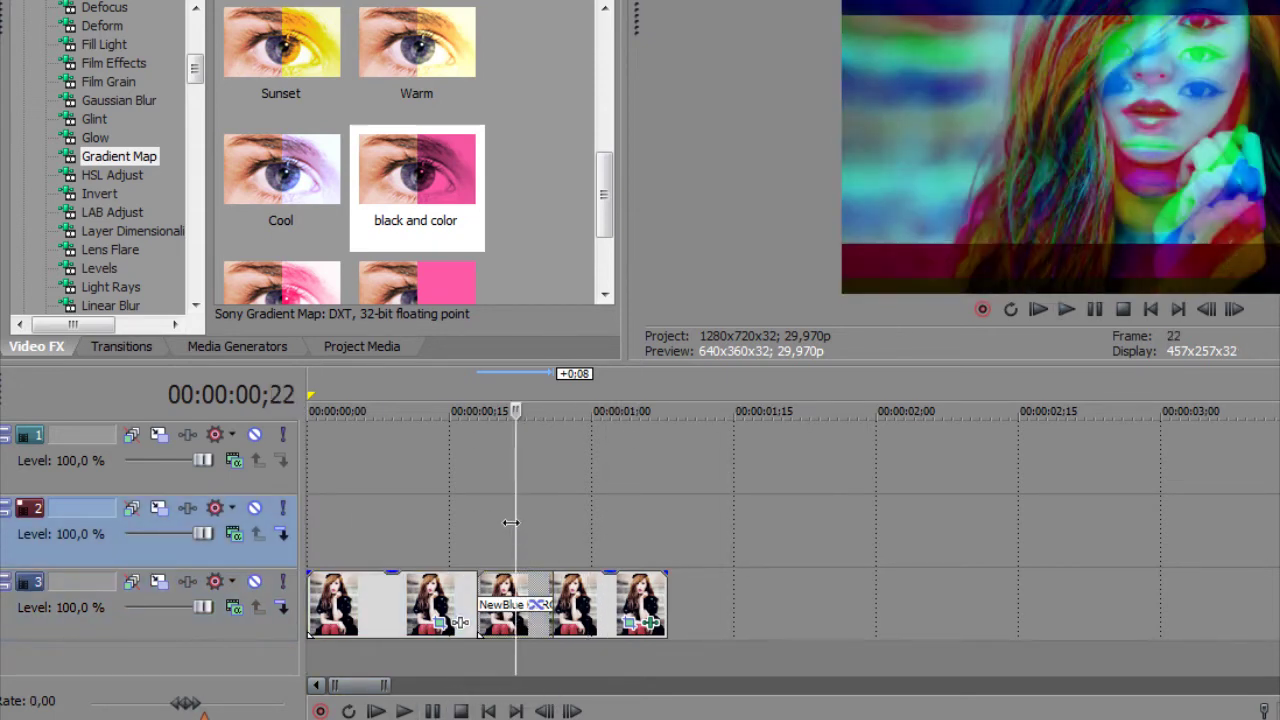
left_click_drag(510, 522, 667, 543)
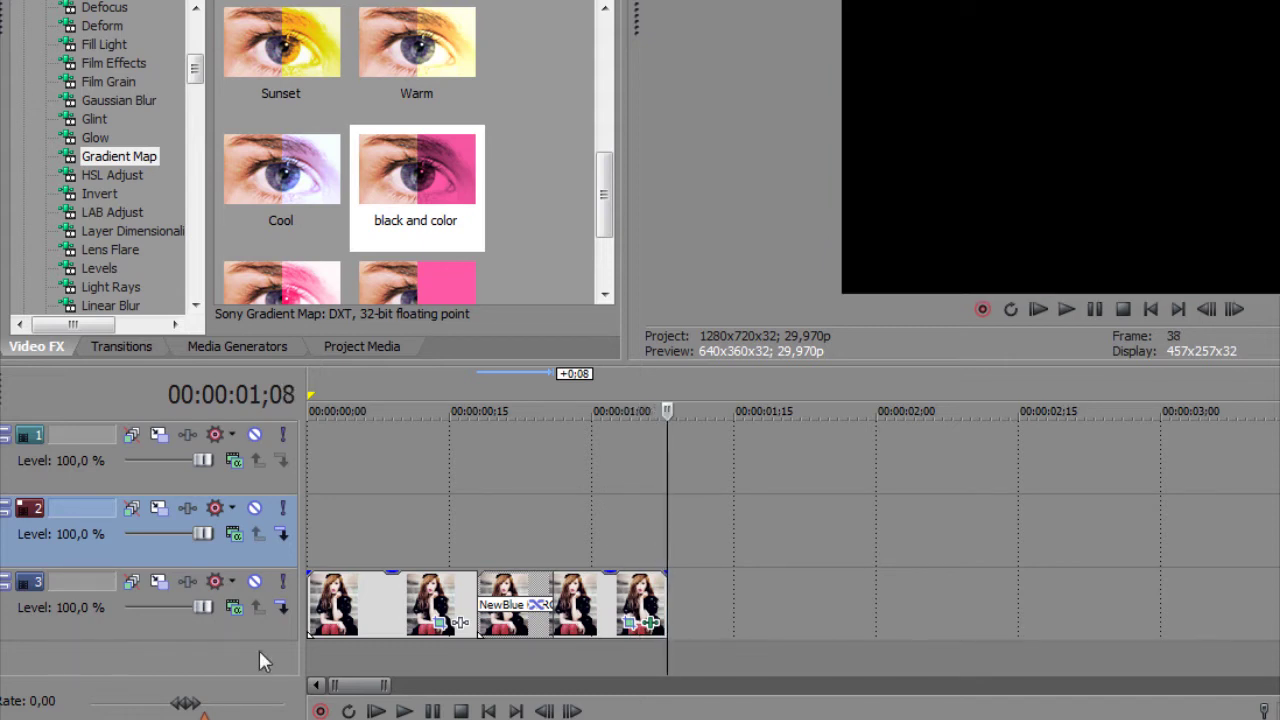
left_click(314, 623)
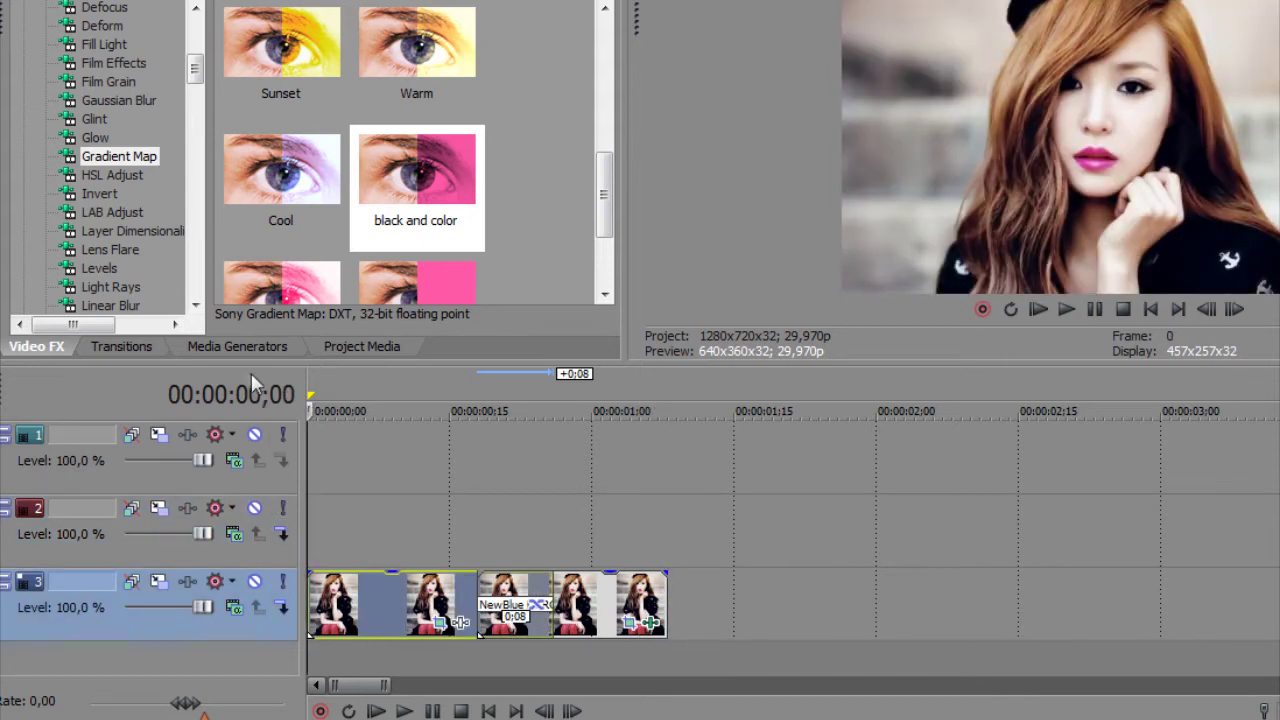
In Media Generators, find the Color Gradient presets and select 'Linear White to Black'.
left_click(215, 350)
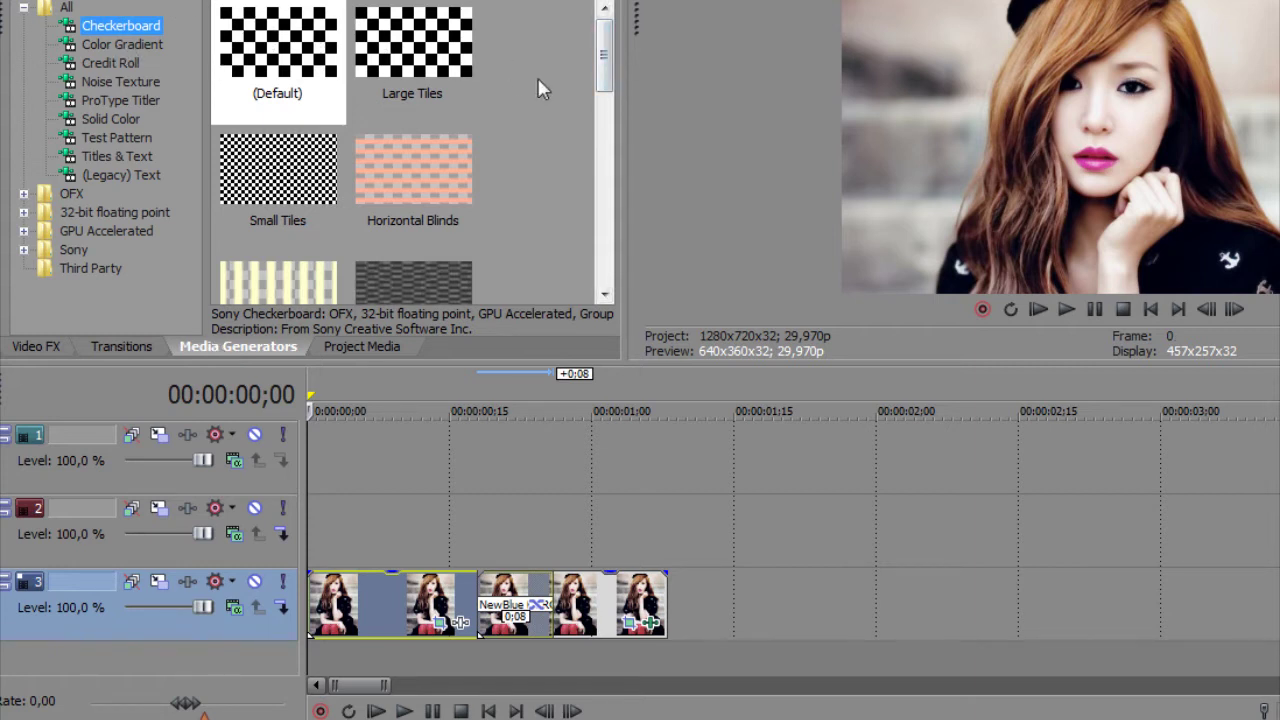
left_click(149, 47)
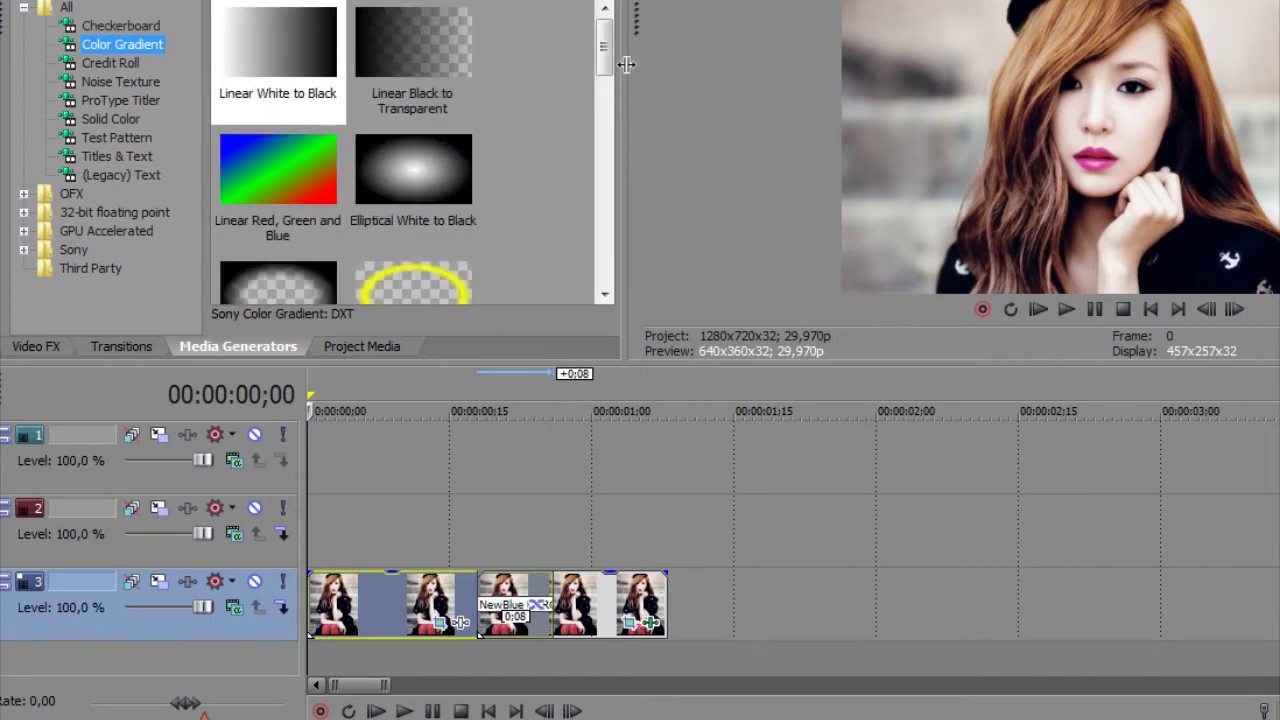
scroll(613, 55, "down", 1)
scroll(613, 60, "up", 1)
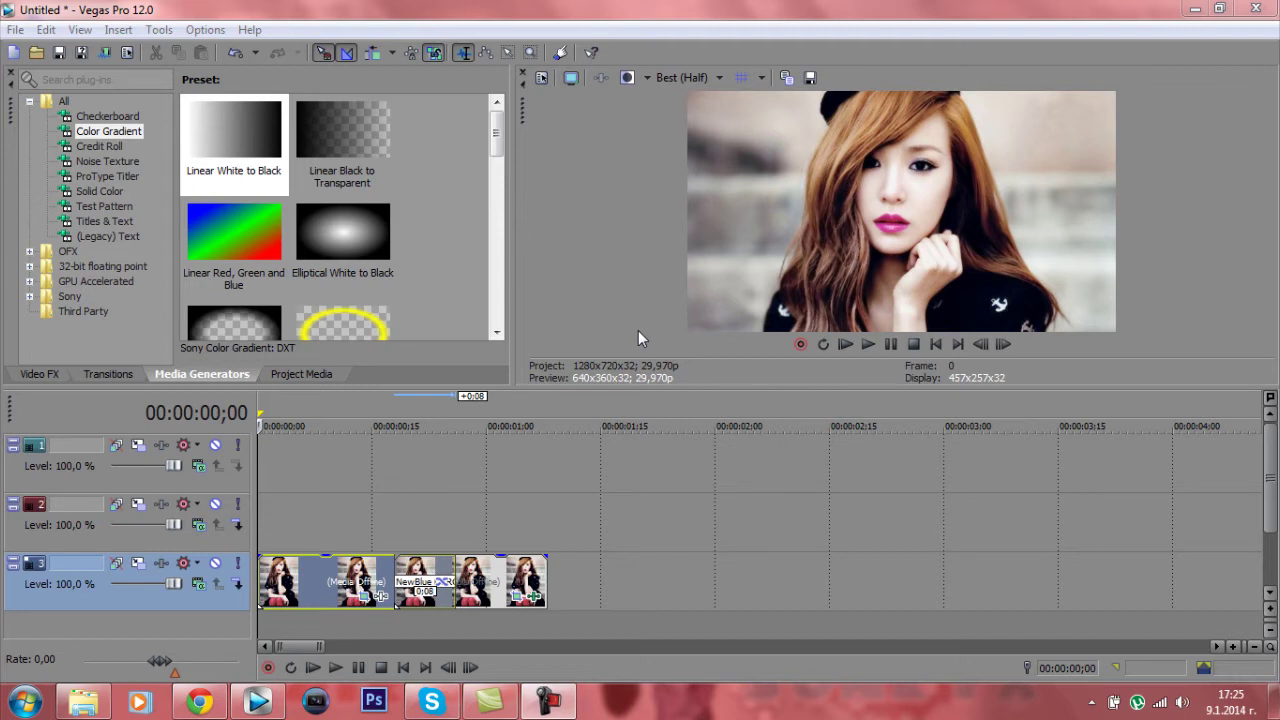
left_click(303, 374)
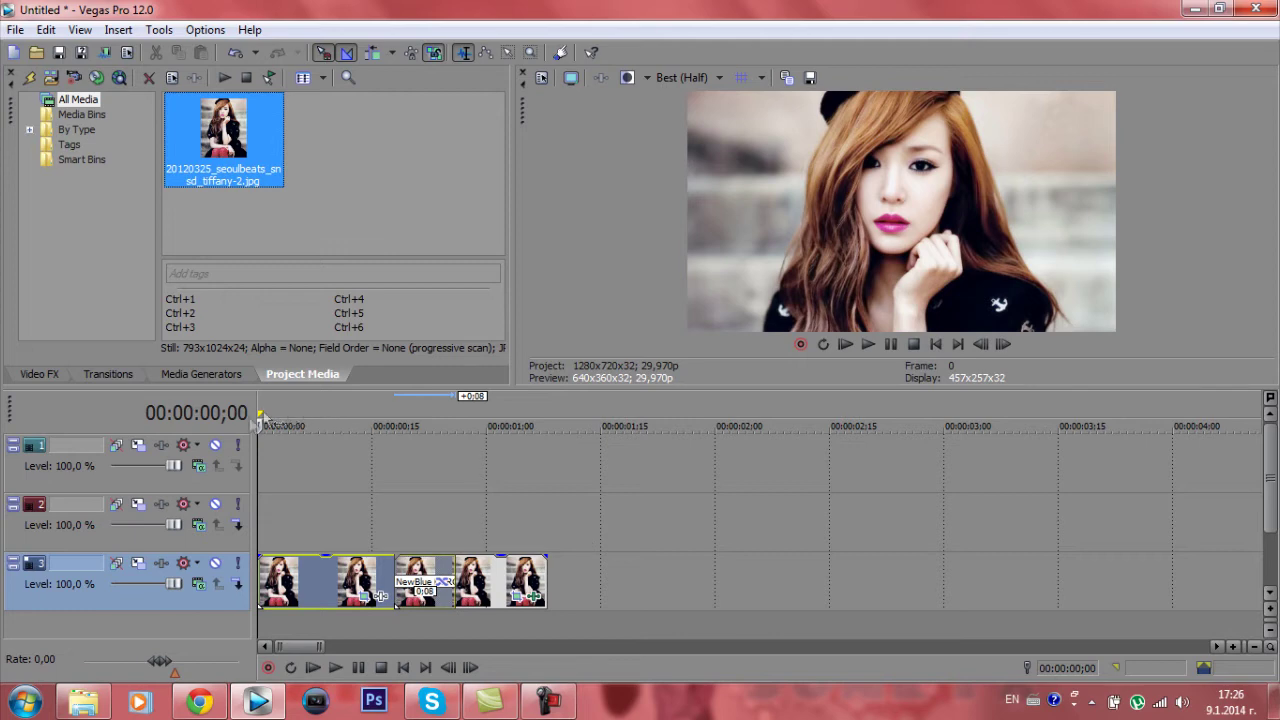
left_click(212, 375)
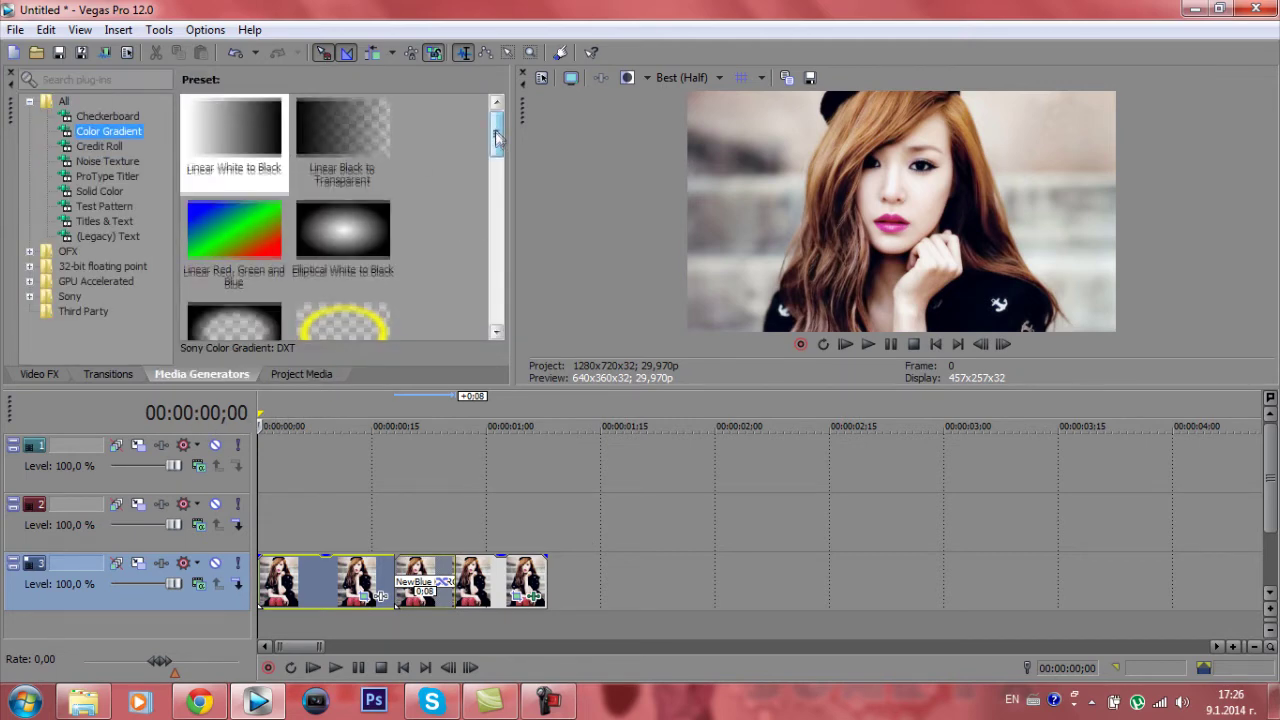
scroll(476, 135, "down", 2)
scroll(300, 160, "up", 2)
left_click(214, 148)
Add the Linear White to Black gradient to track 2, coloring its first point yellow and right end green.
left_click_drag(214, 148, 265, 521)
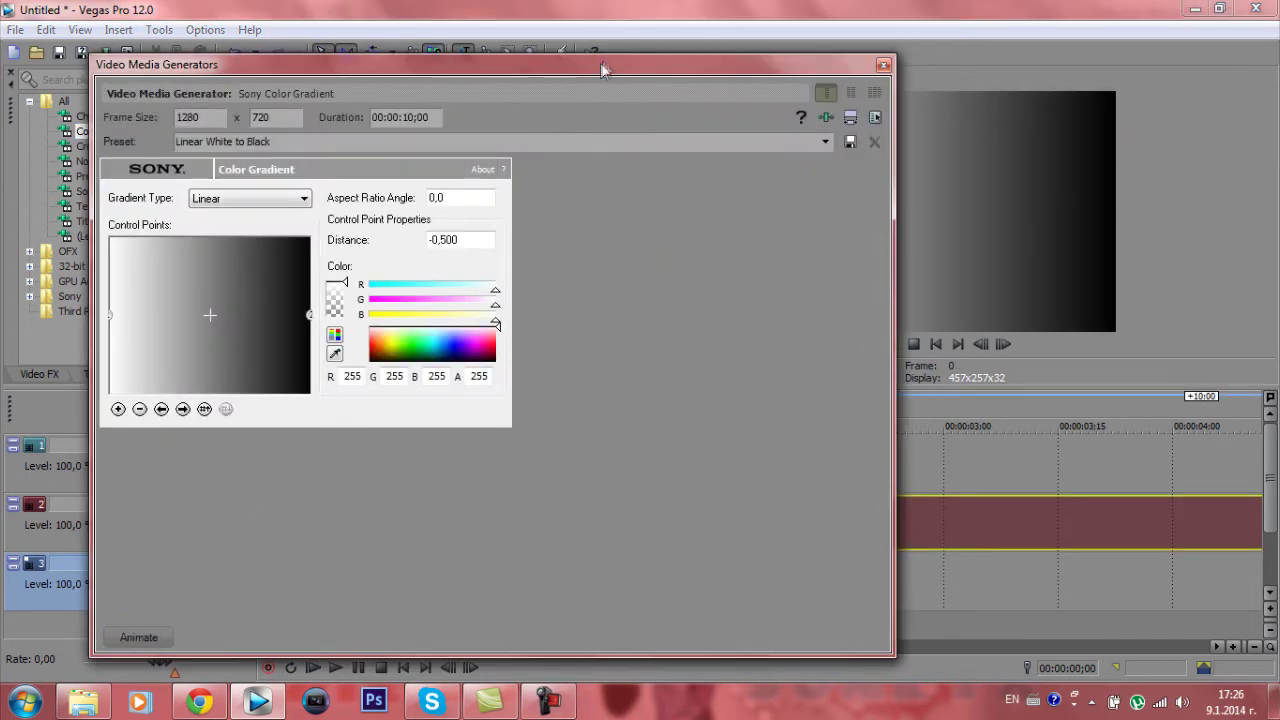
left_click_drag(601, 69, 596, 163)
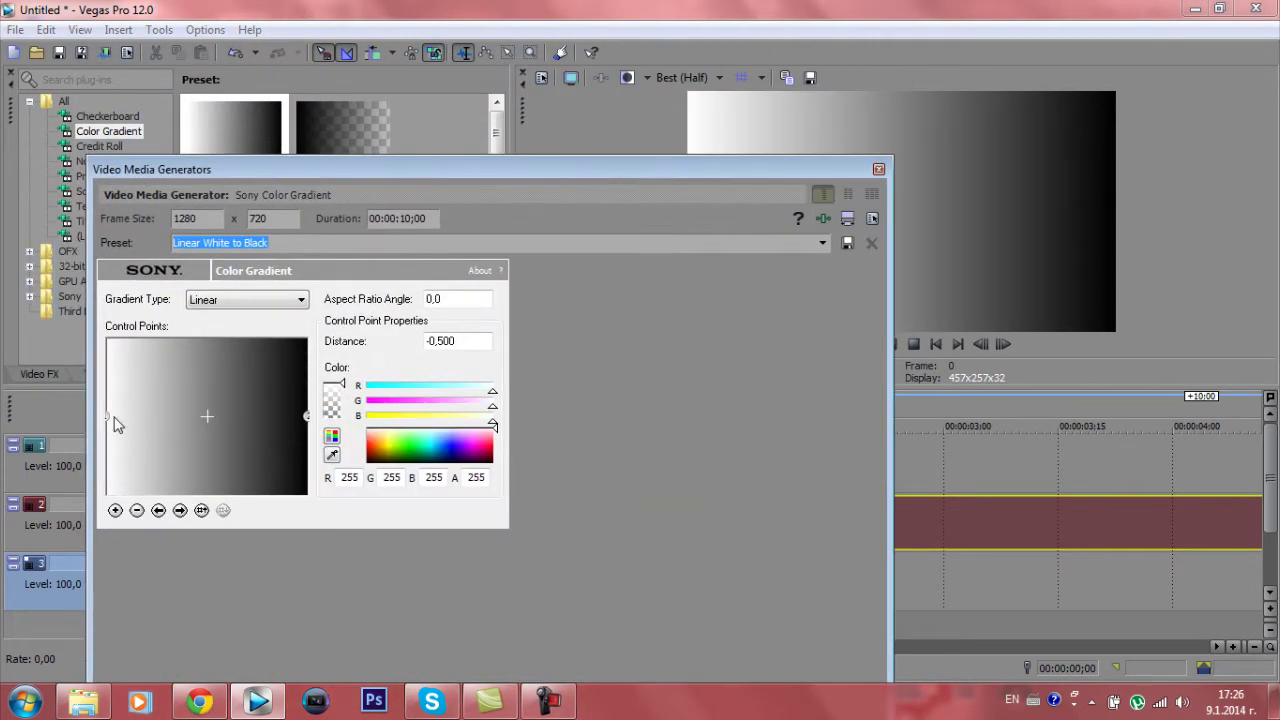
left_click_drag(452, 448, 488, 449)
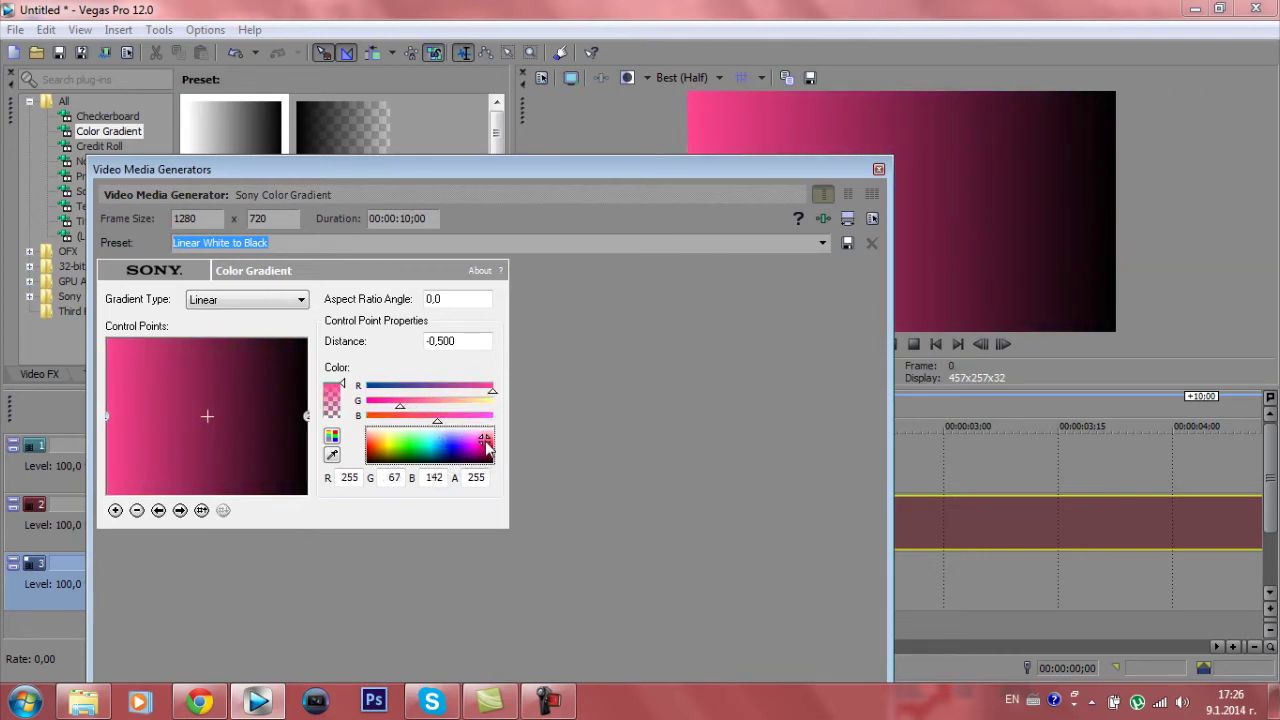
left_click(390, 452)
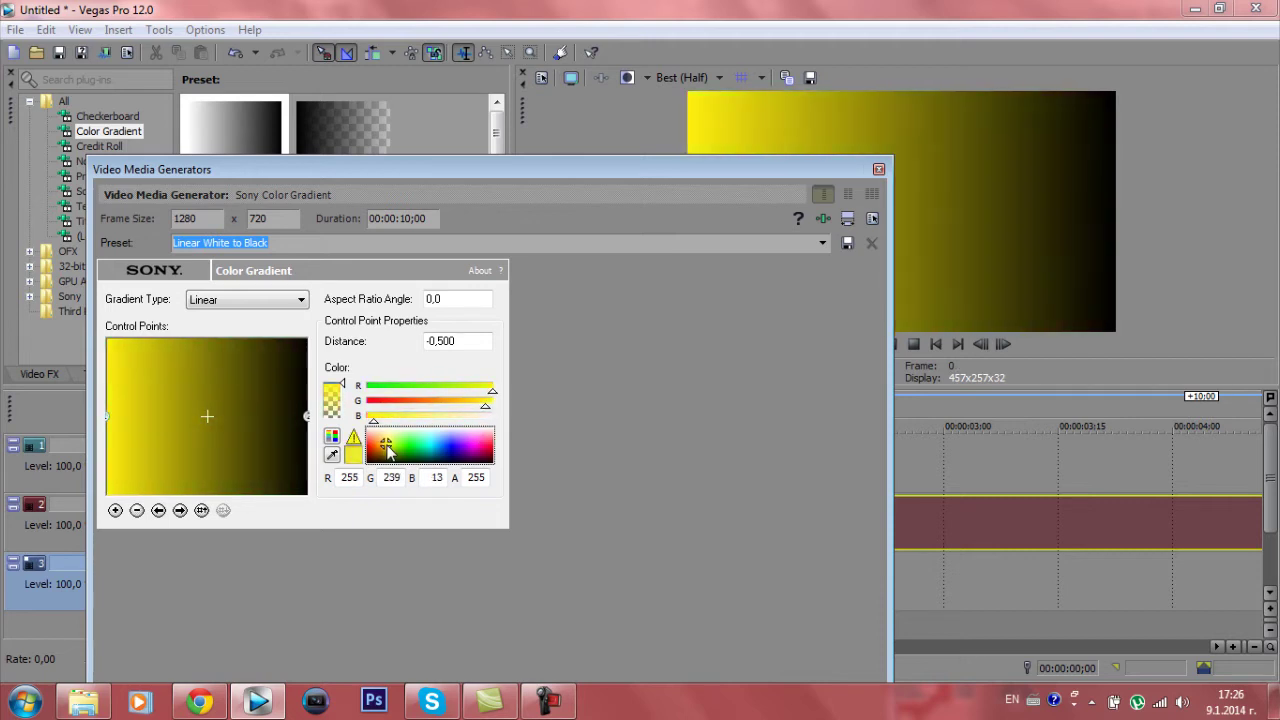
left_click(307, 416)
left_click(406, 452)
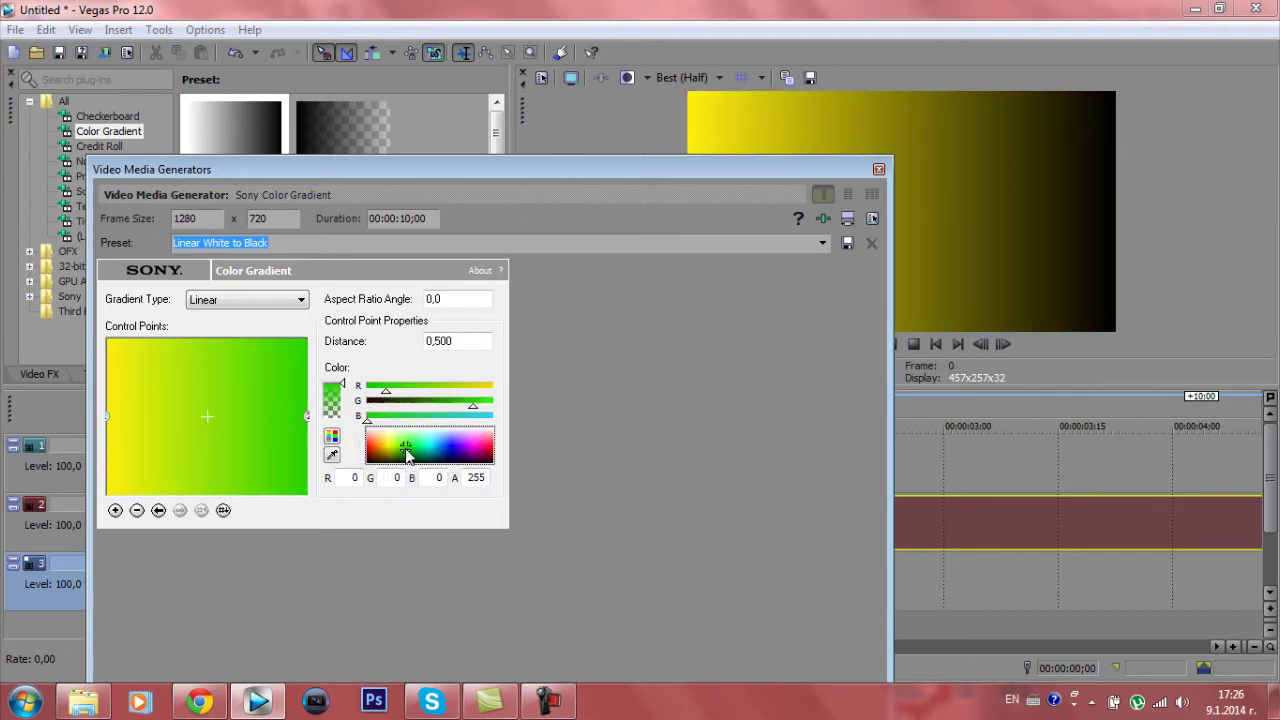
left_click_drag(402, 457, 405, 458)
Add an orange centre control point, make the right end yellow-green, and close the gradient settings.
left_click(115, 510)
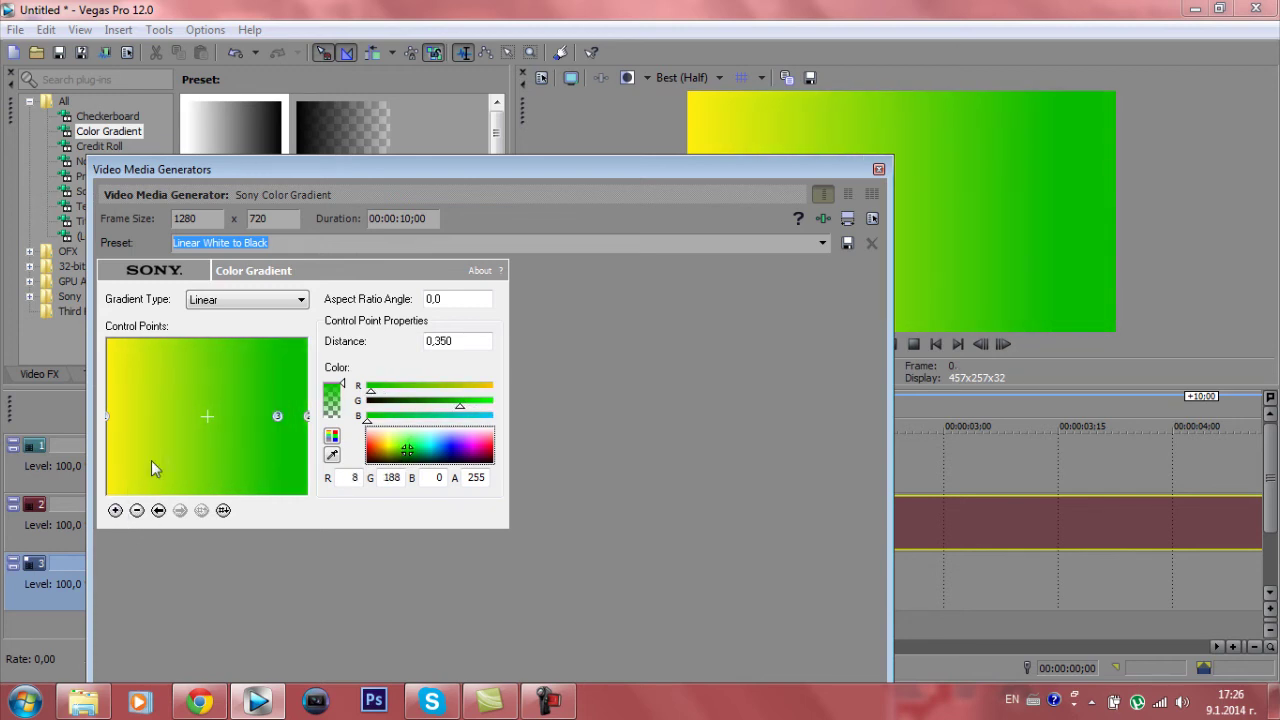
left_click_drag(277, 416, 209, 418)
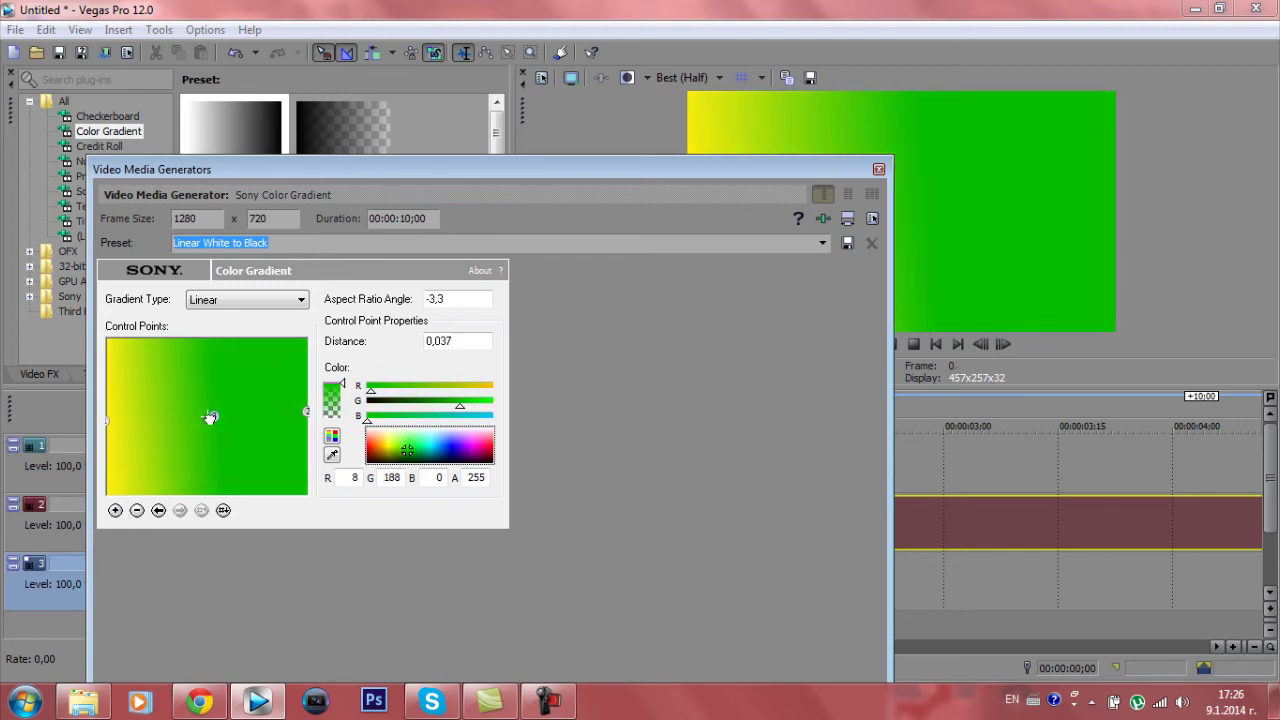
left_click(306, 415)
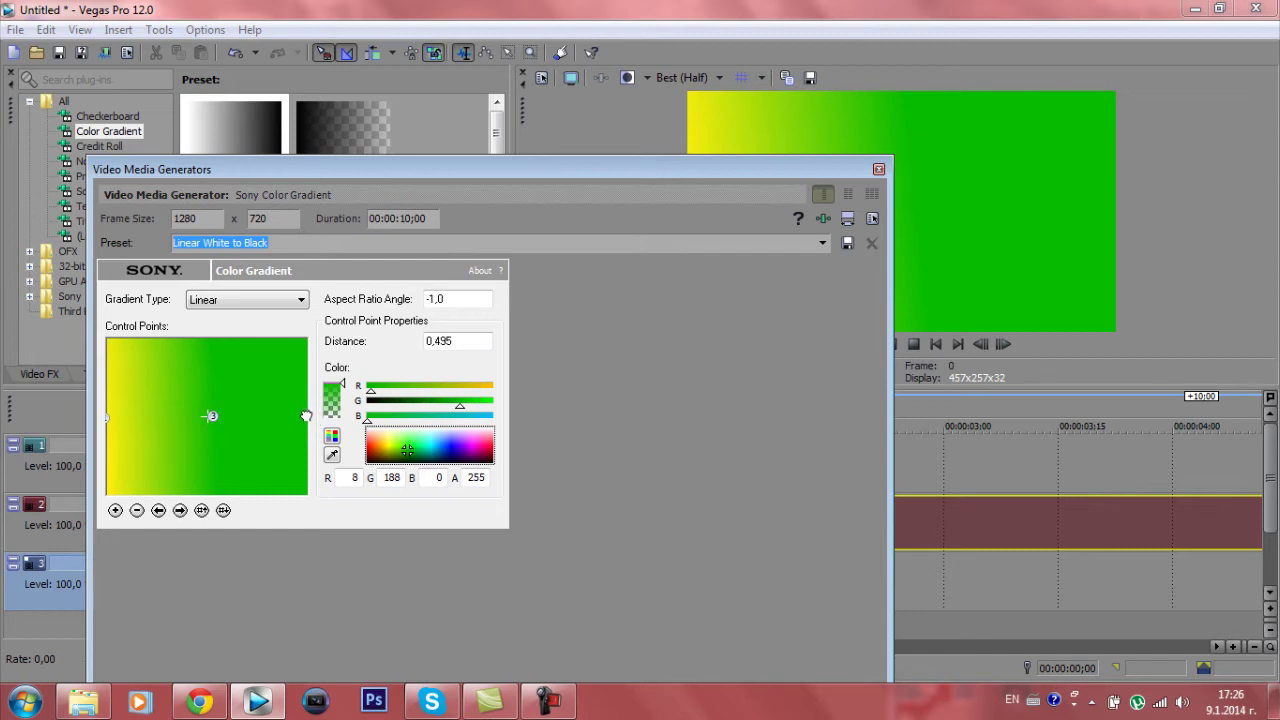
left_click(211, 415)
left_click_drag(443, 452, 375, 450)
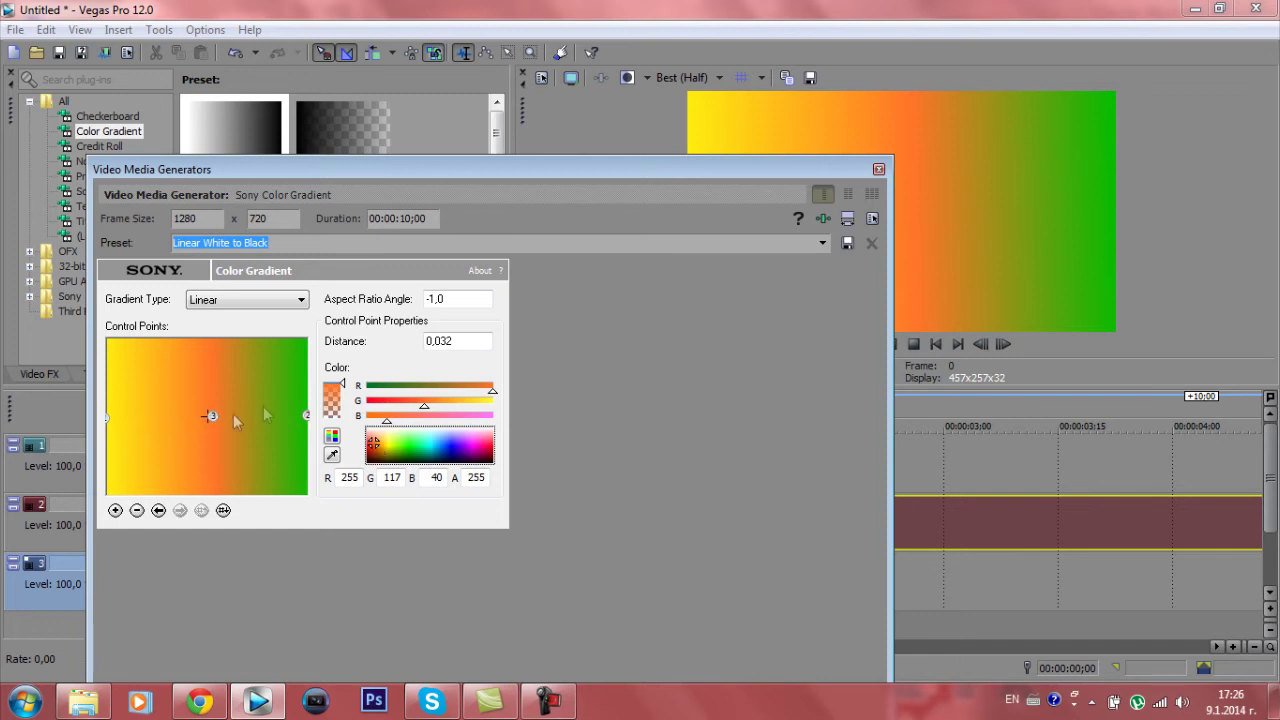
left_click(306, 415)
left_click_drag(383, 450, 396, 447)
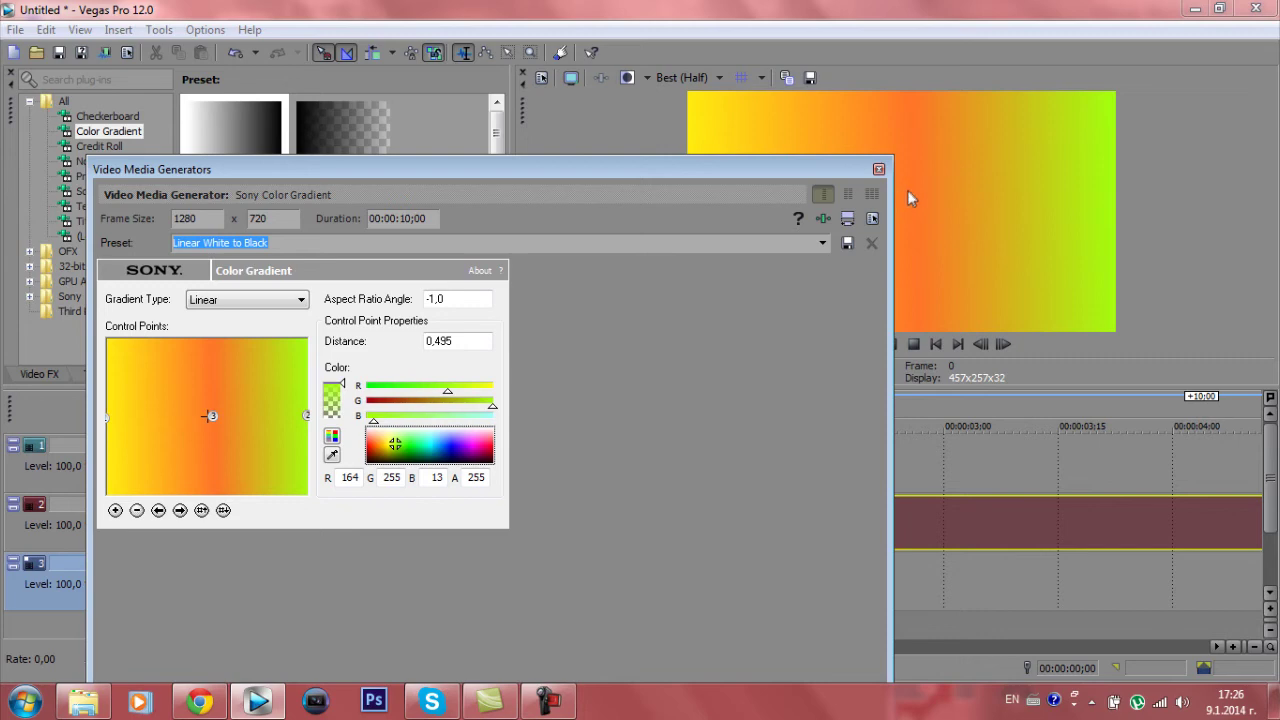
left_click(878, 170)
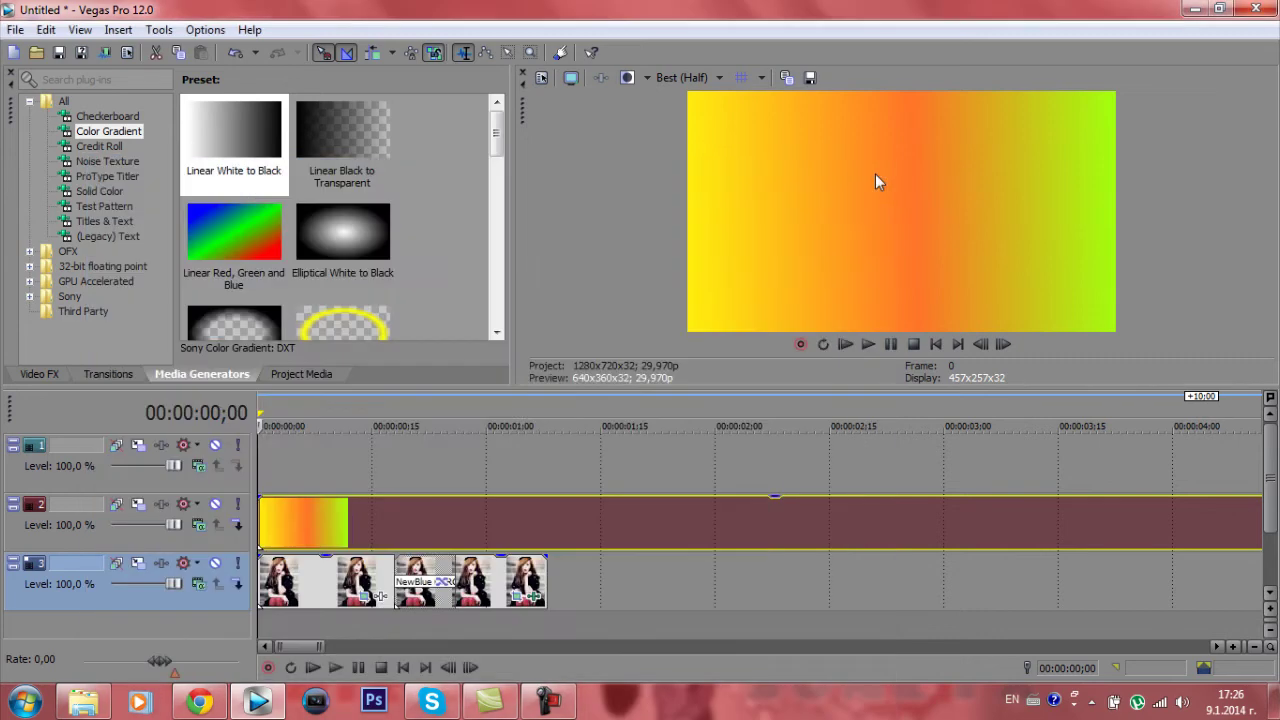
Split the track 2 gradient where the photos end at 00:00:01;08 and delete the excess part.
left_click(555, 546)
left_click(548, 545)
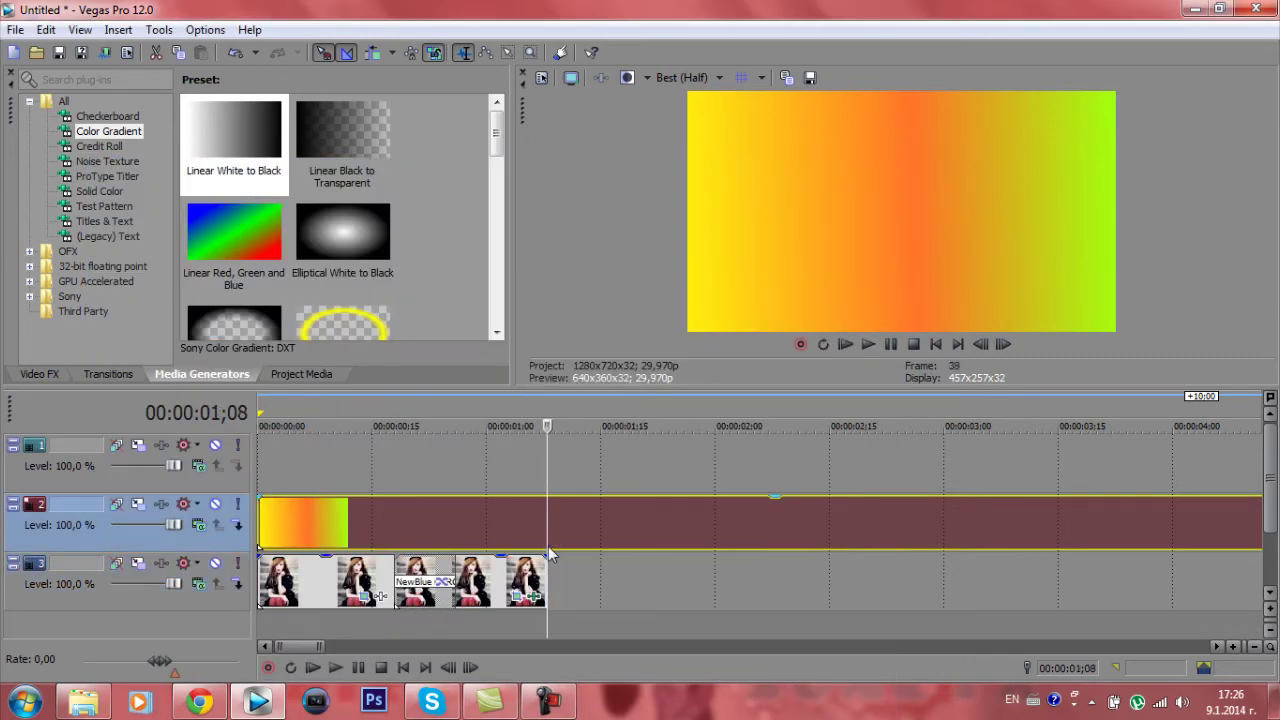
key("s")
key("Delete")
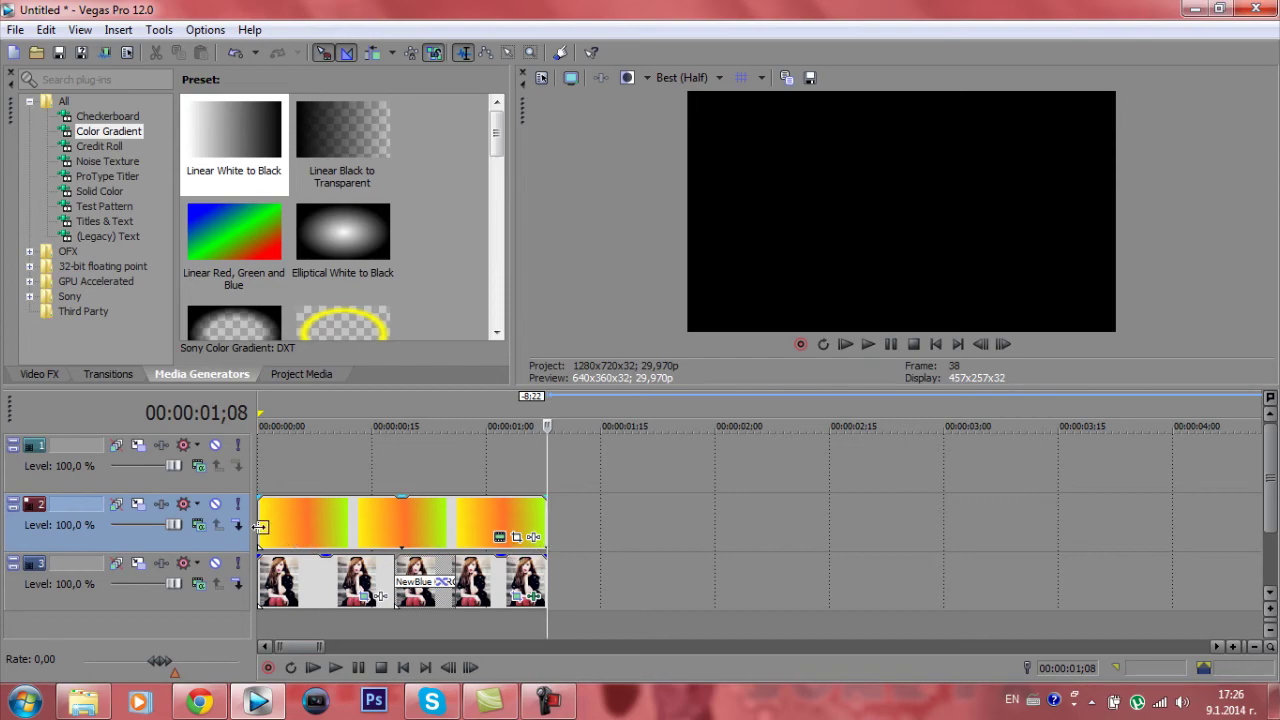
key("Home")
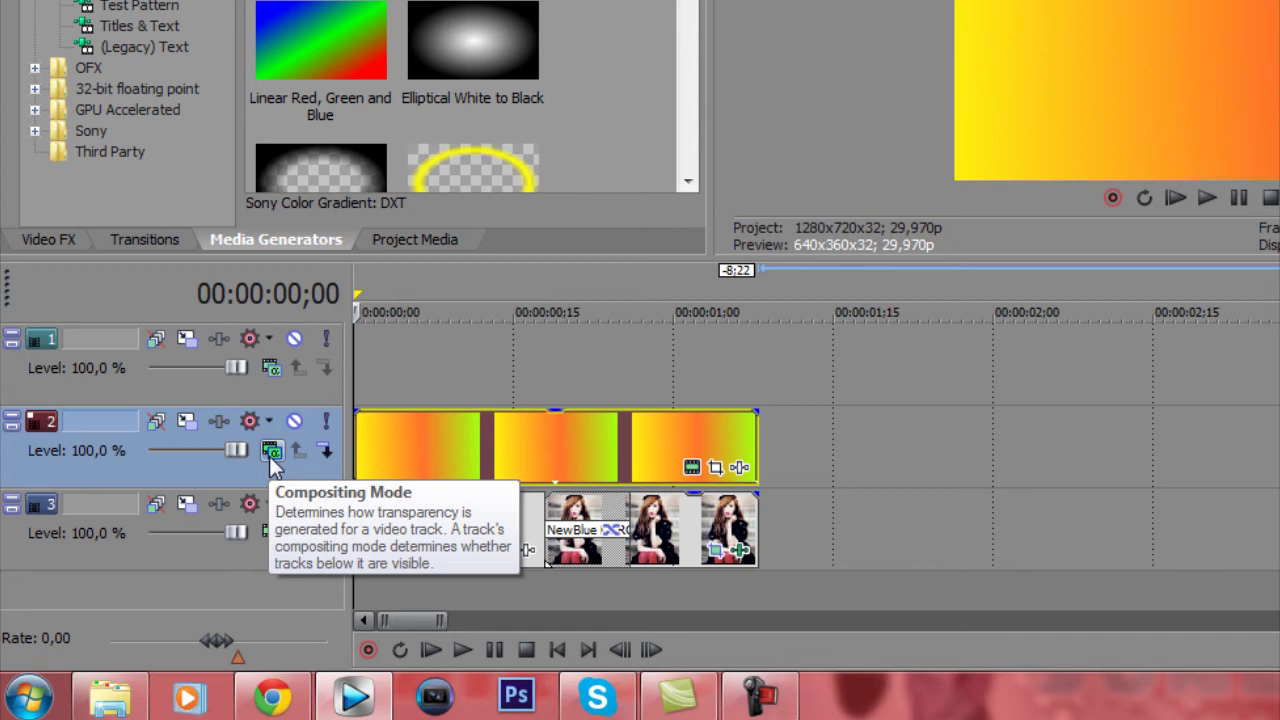
Set track 2's compositing mode to Screen and play back the blended result.
left_click(270, 452)
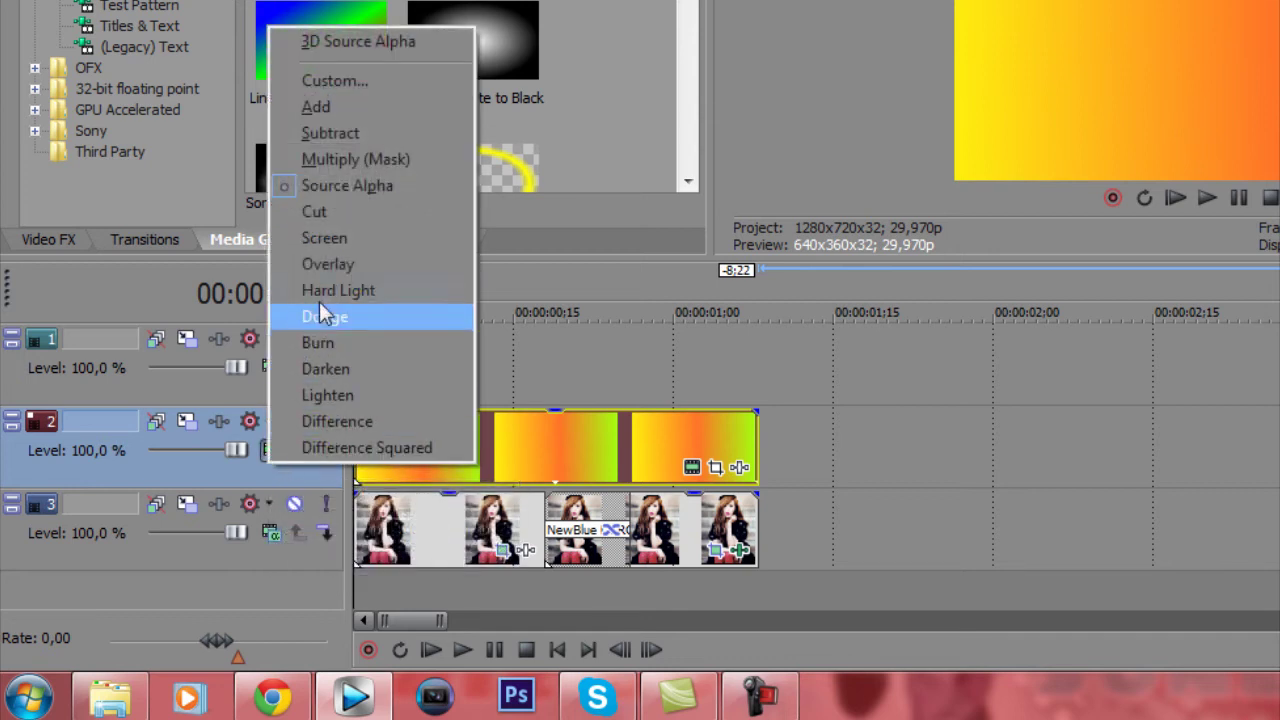
left_click(336, 243)
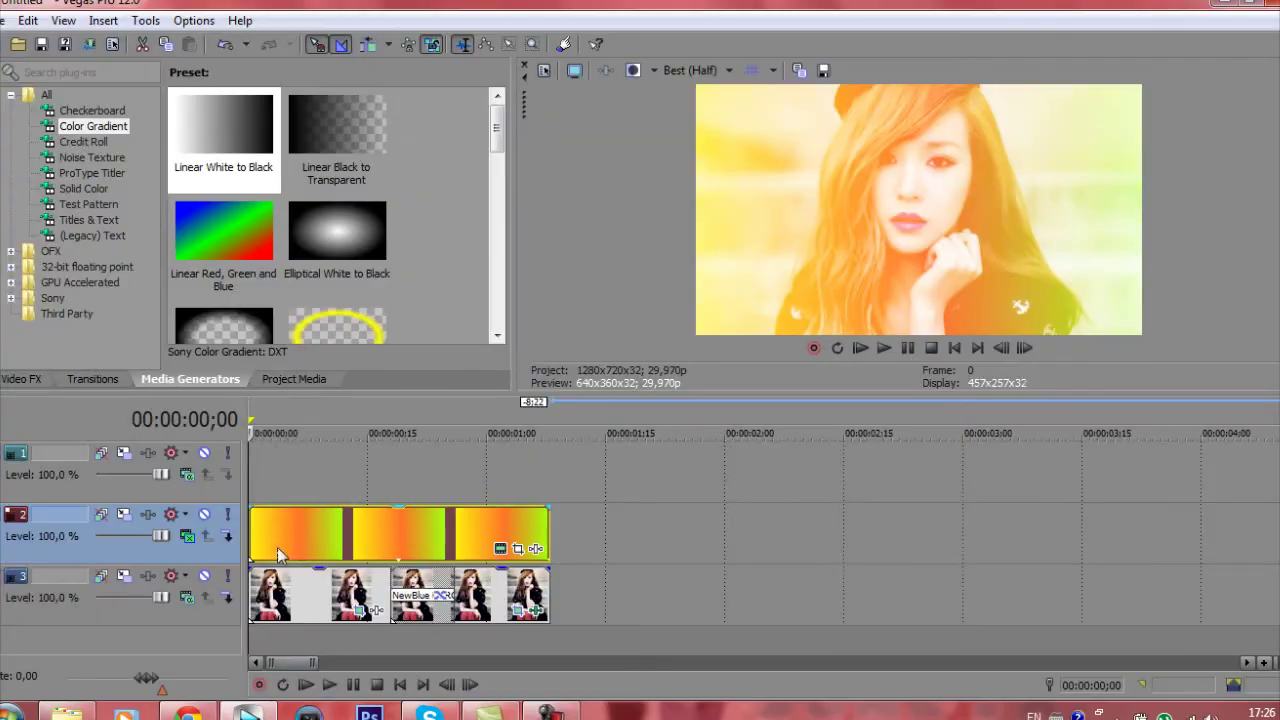
left_click(279, 485)
key("space")
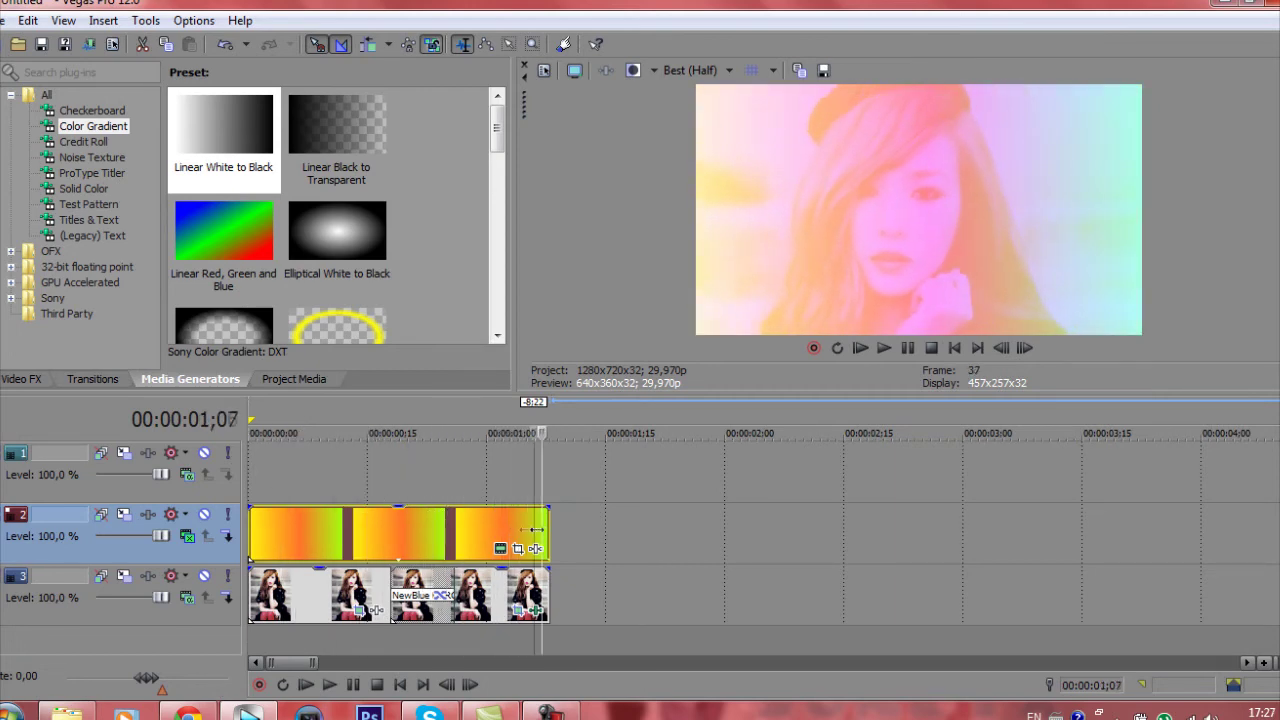
Trim the gradient event's right edge back to end at frame 00:00:00;26.
left_click(412, 529)
left_click(446, 531)
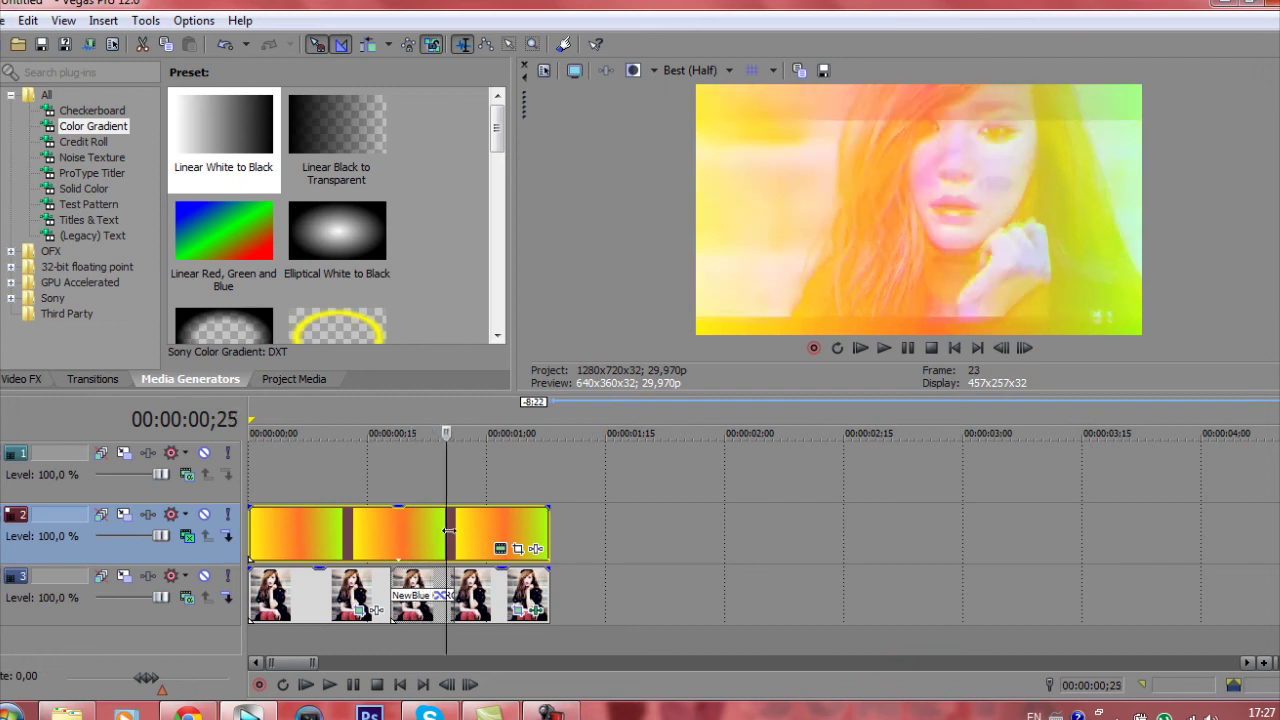
left_click(454, 533)
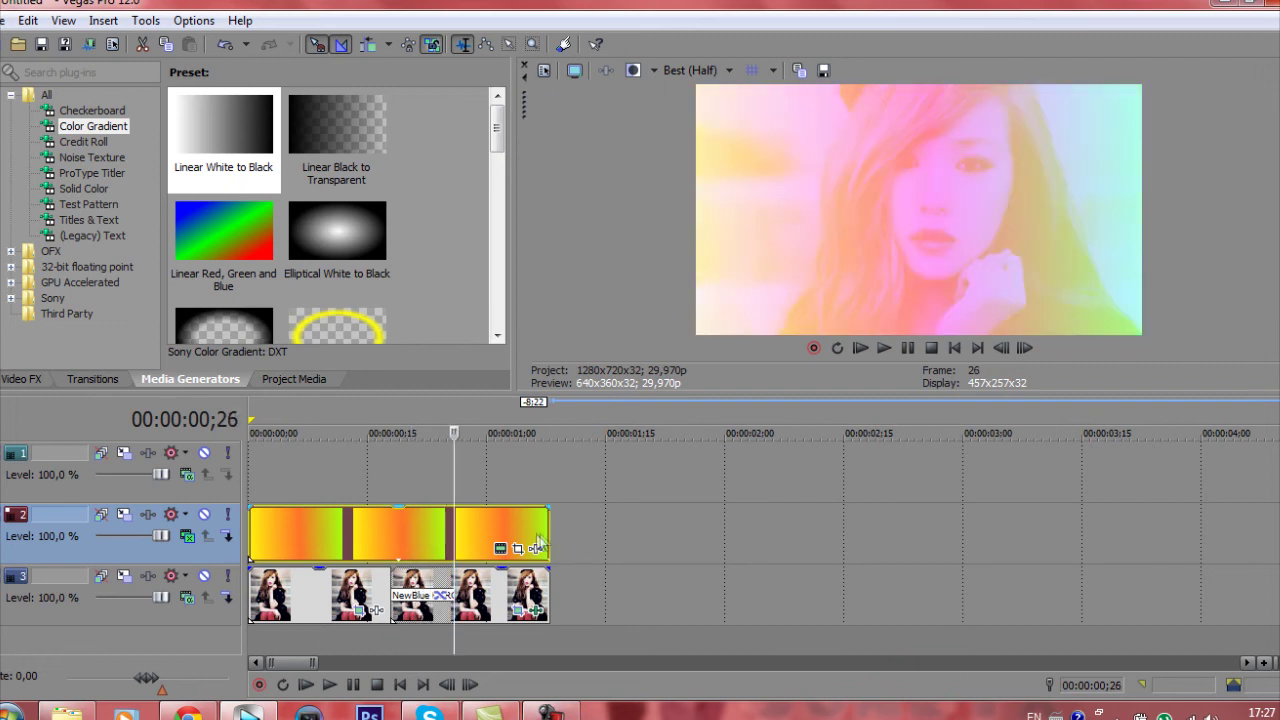
left_click_drag(548, 533, 456, 533)
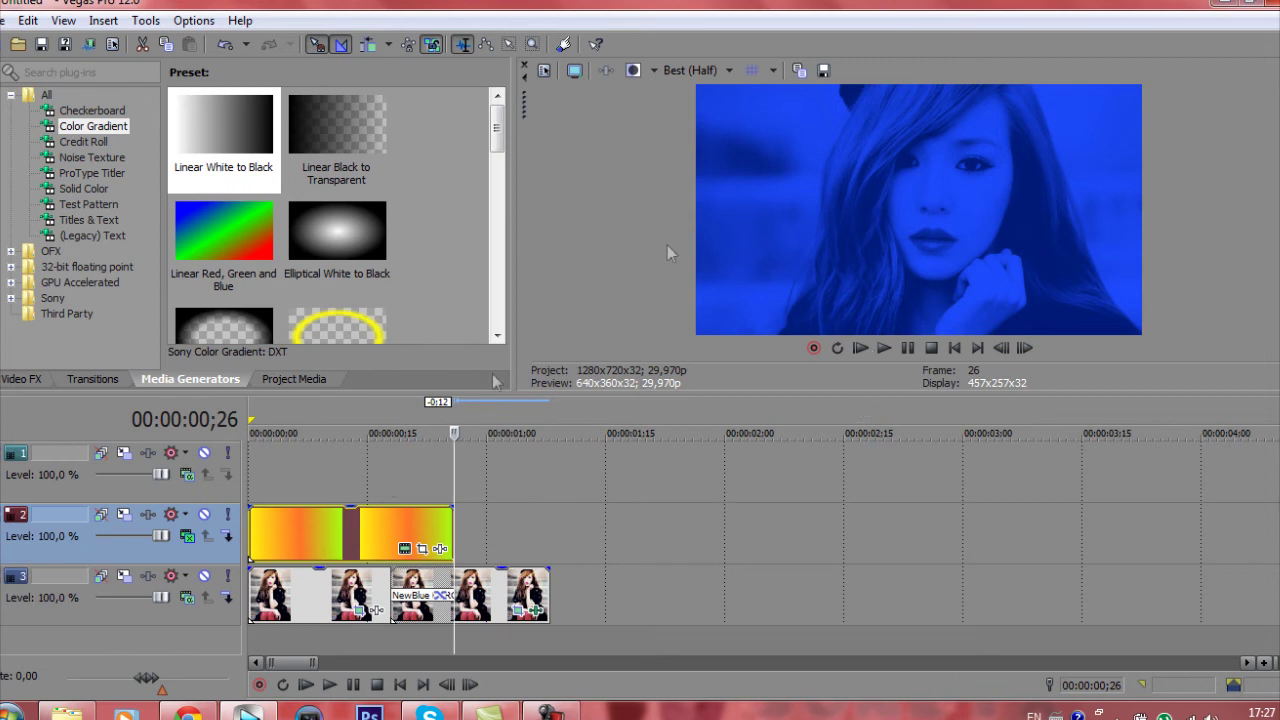
Scrub through the blended frames to frame 28 and replay the result from the start.
left_click(254, 547)
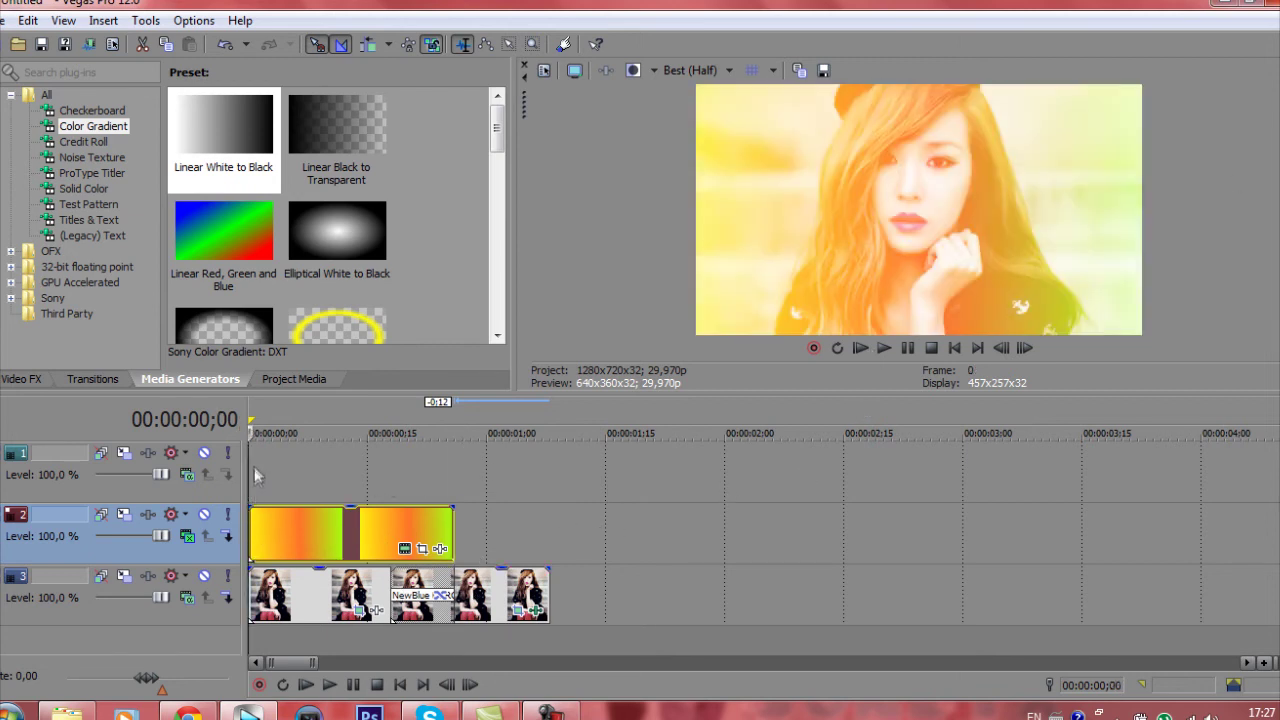
left_click(281, 492)
left_click_drag(280, 482, 494, 515)
left_click(399, 685)
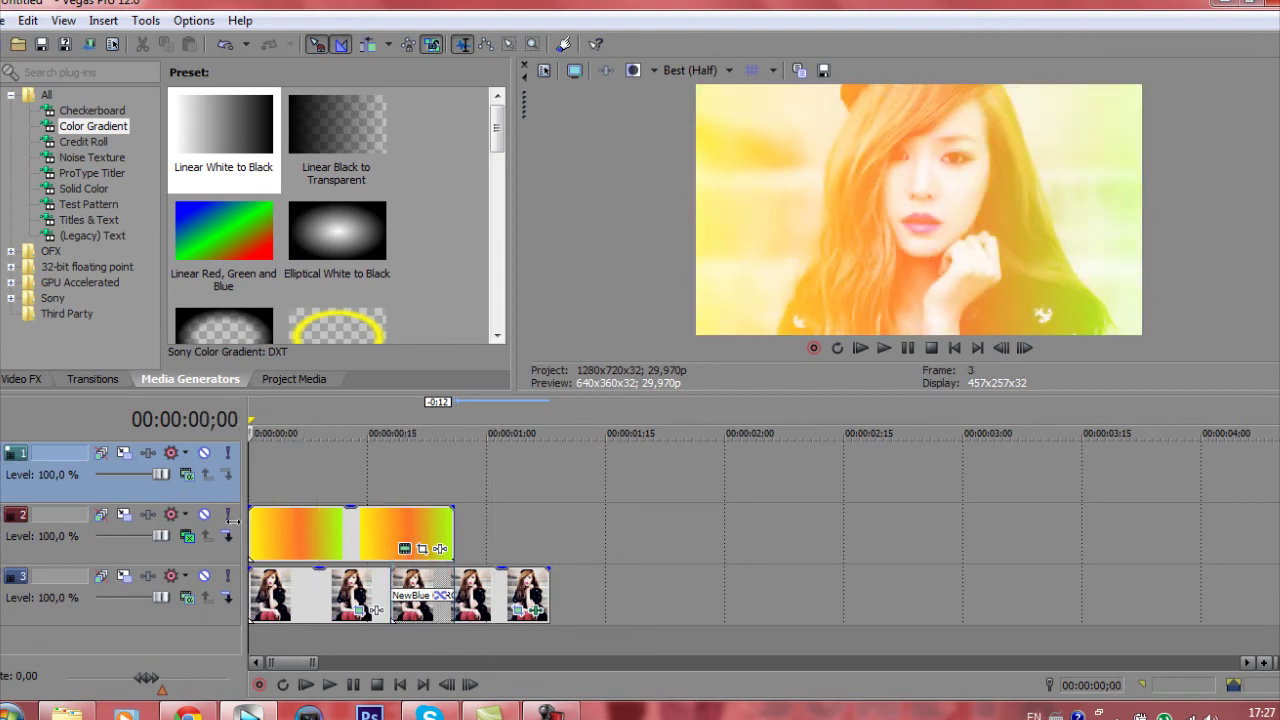
left_click(329, 685)
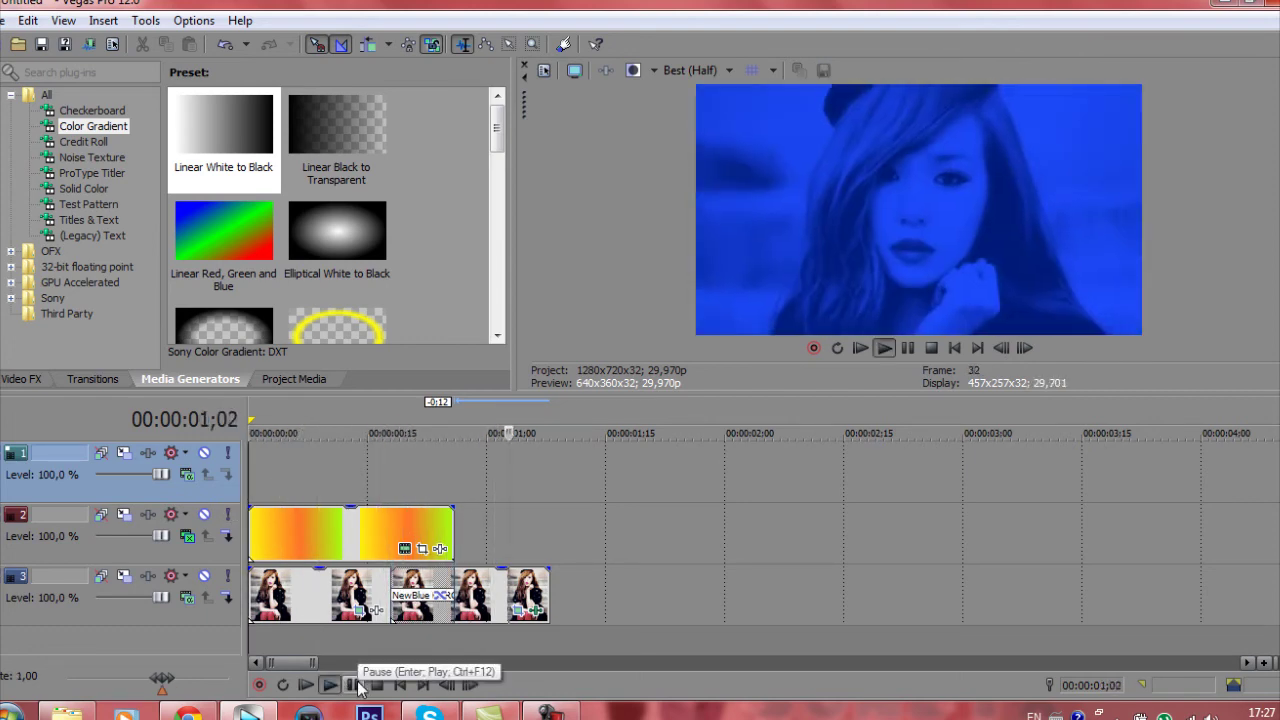
left_click(356, 685)
left_click(251, 543)
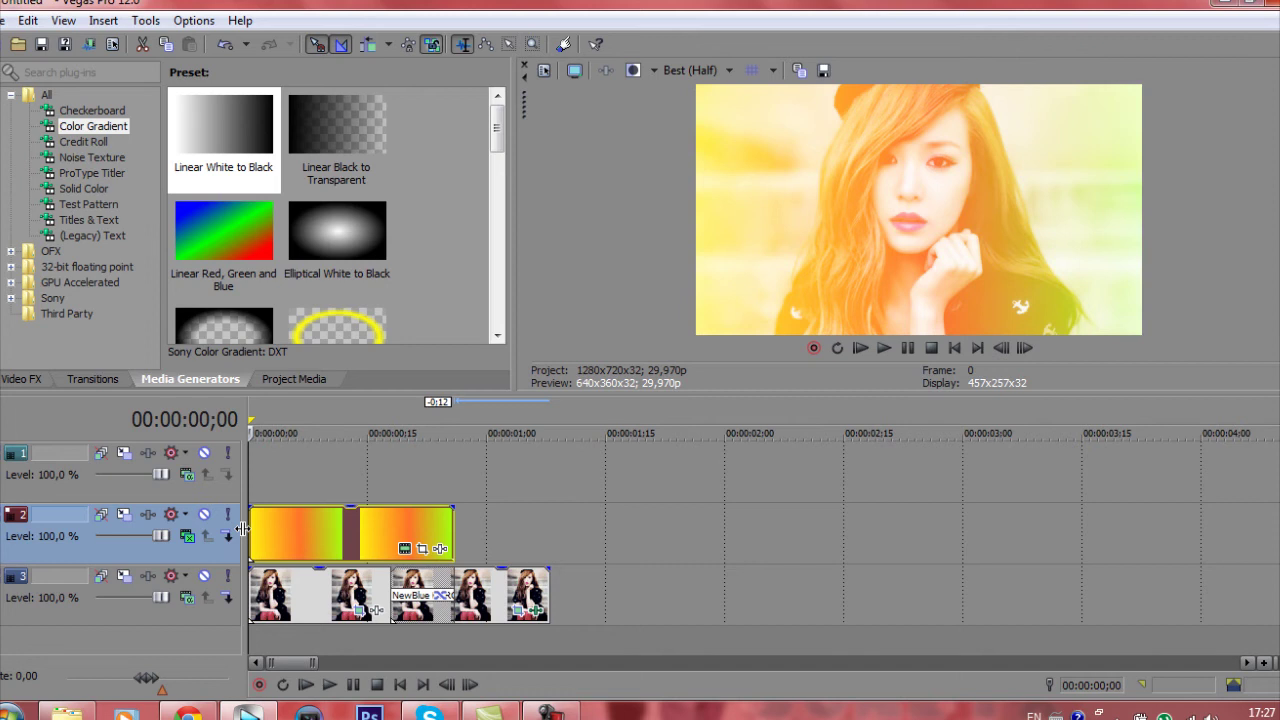
Set the gradient track's compositing mode to Overlay and preview the result near the timeline start.
left_click(186, 537)
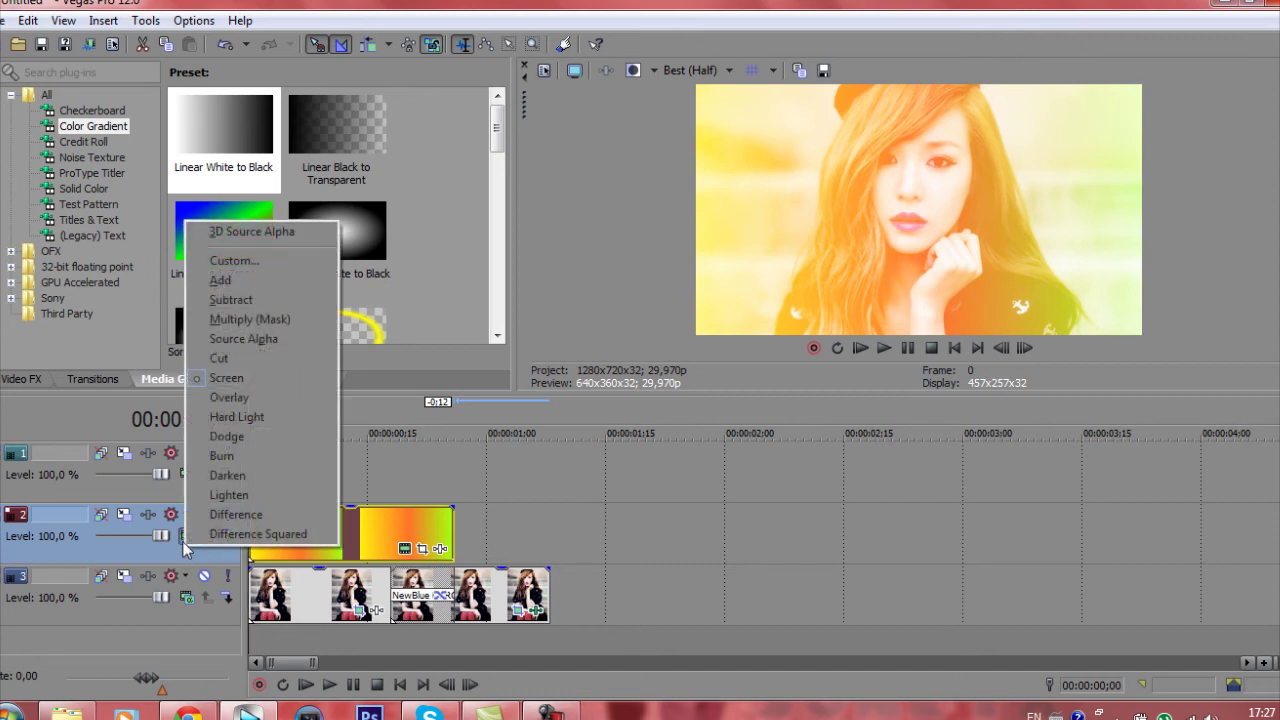
left_click(246, 399)
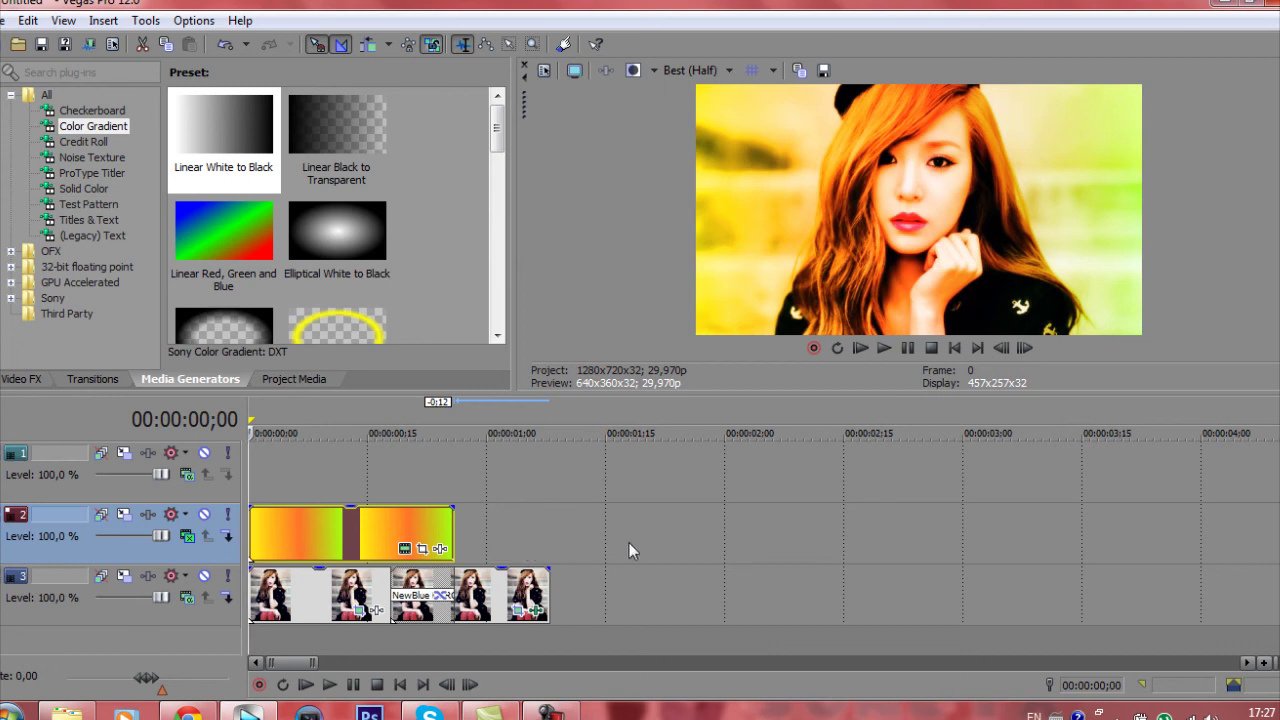
left_click(509, 550)
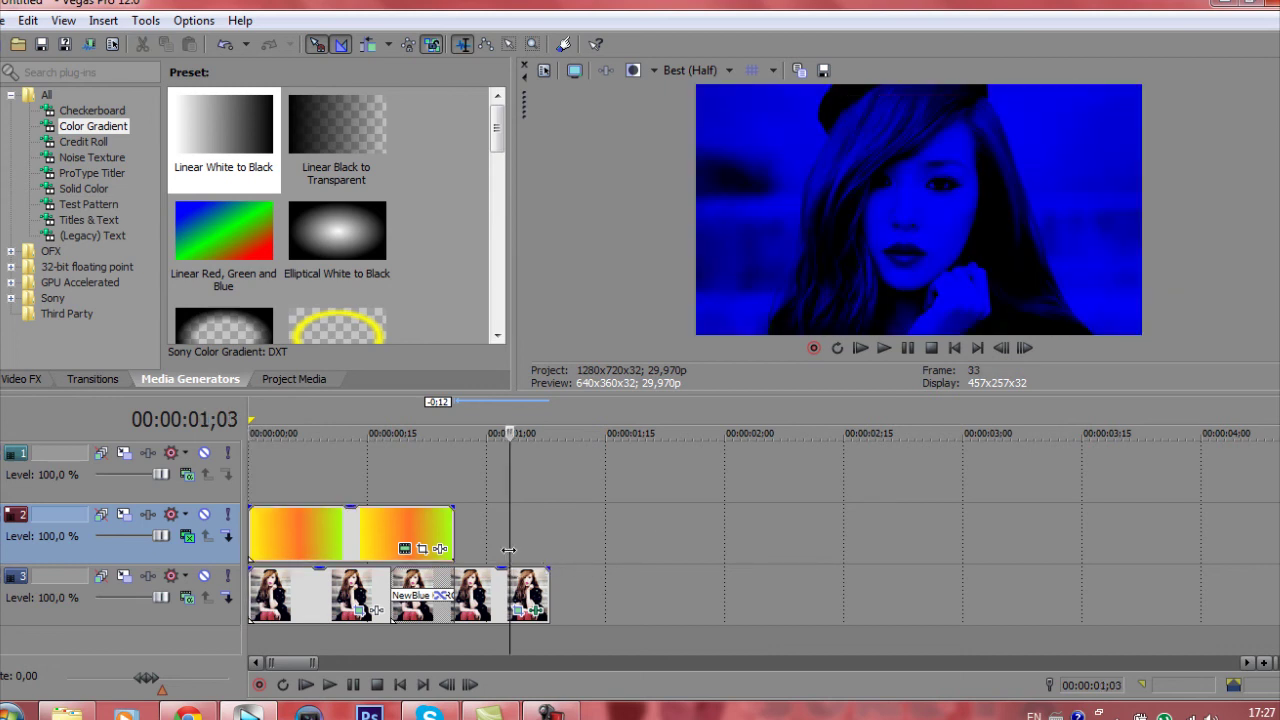
key("Left")
key("Left")
key("Home")
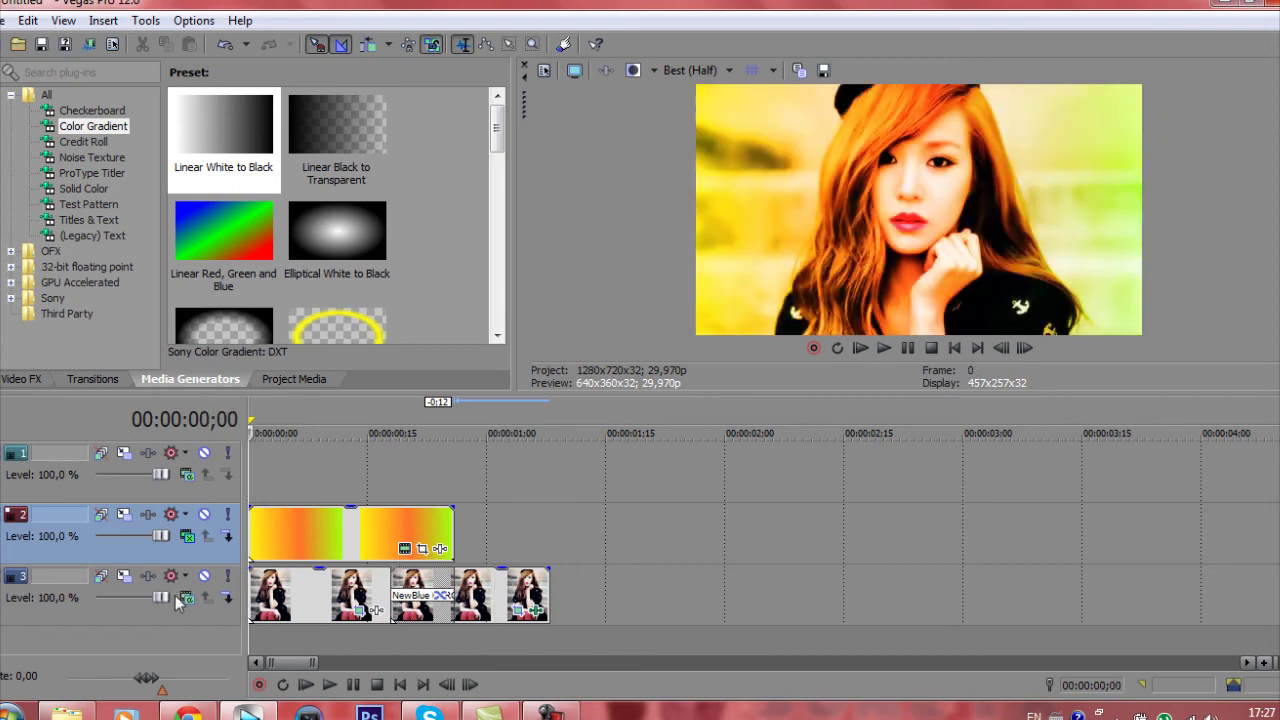
Switch the gradient track's compositing mode to Lighten and preview it at frame 5.
left_click(187, 536)
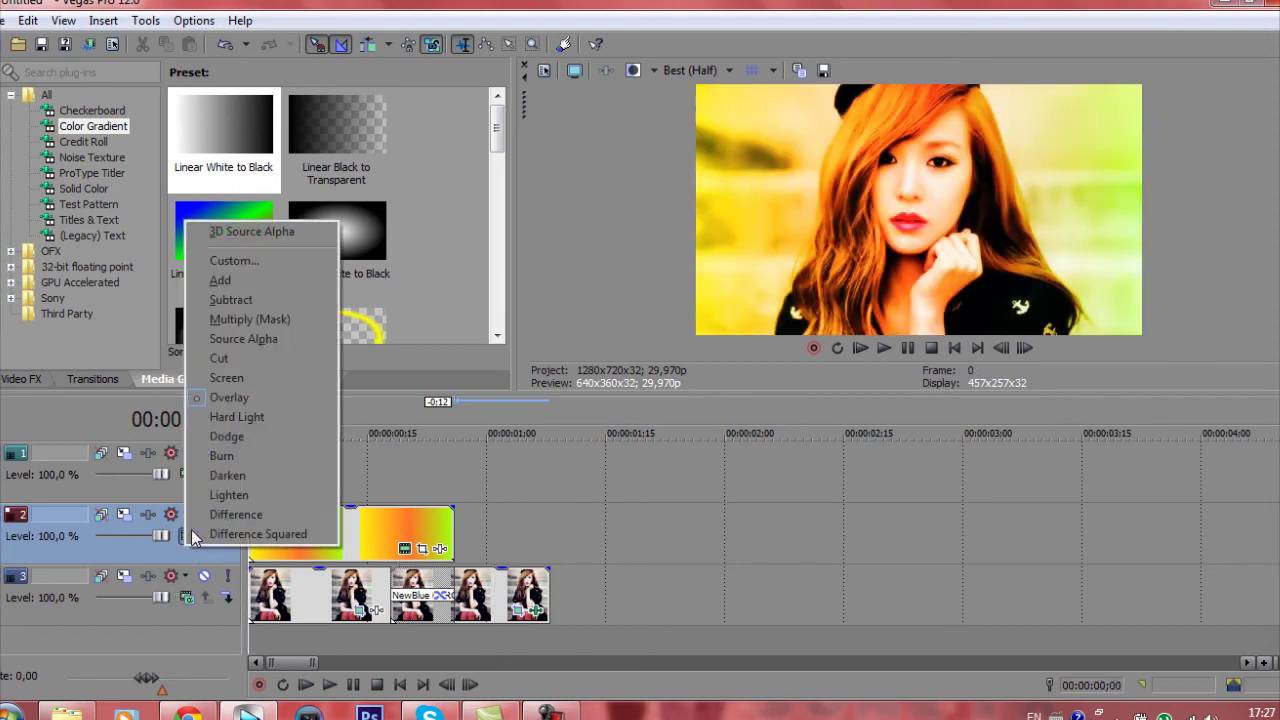
left_click(236, 493)
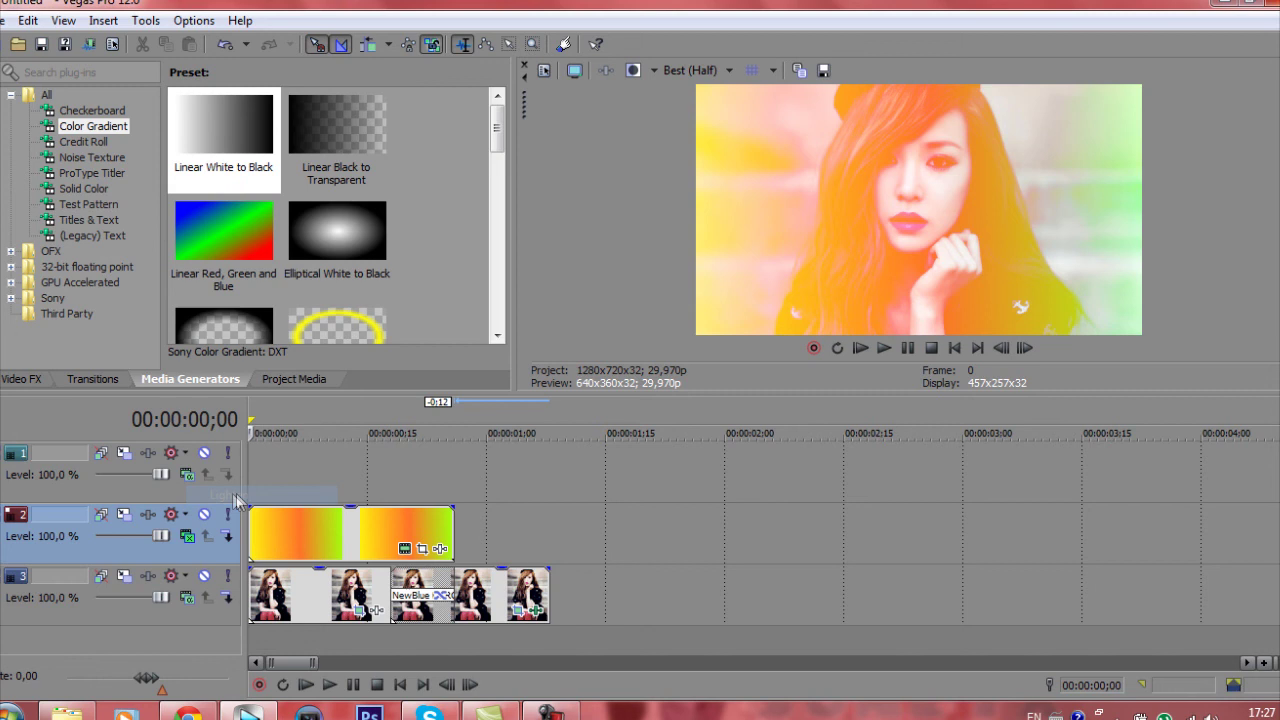
left_click(287, 538)
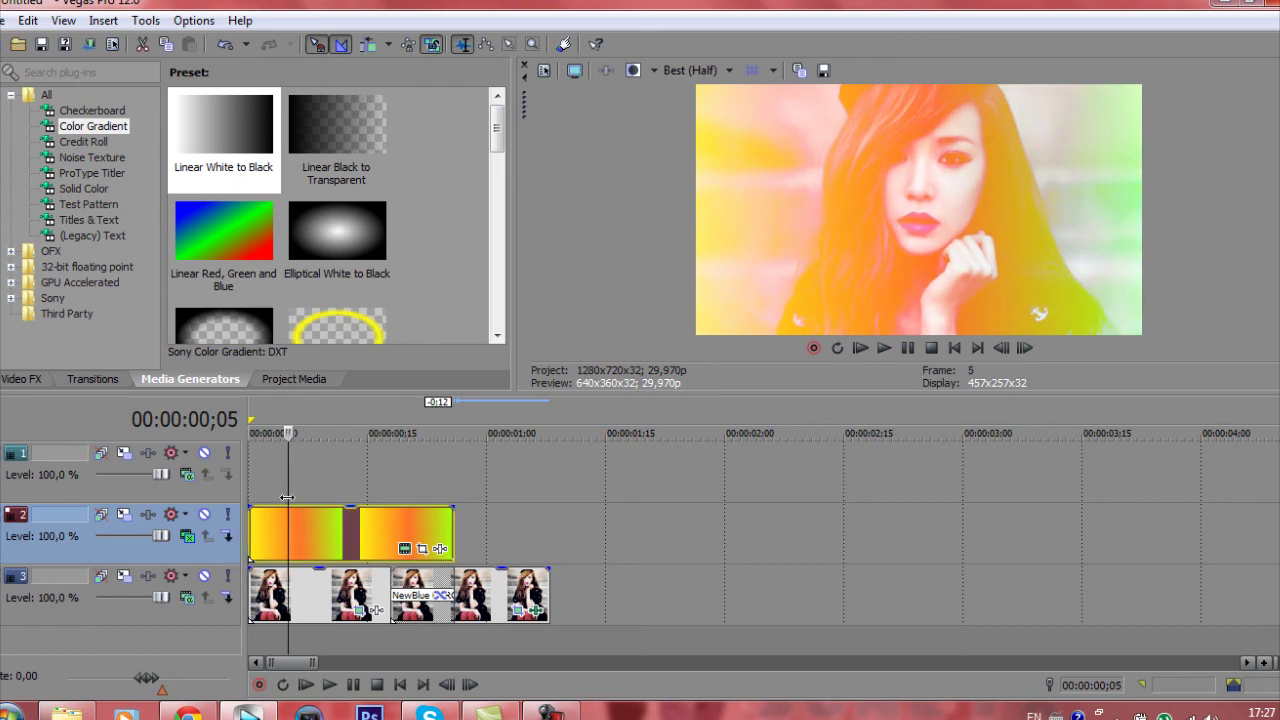
left_click_drag(287, 538, 253, 543)
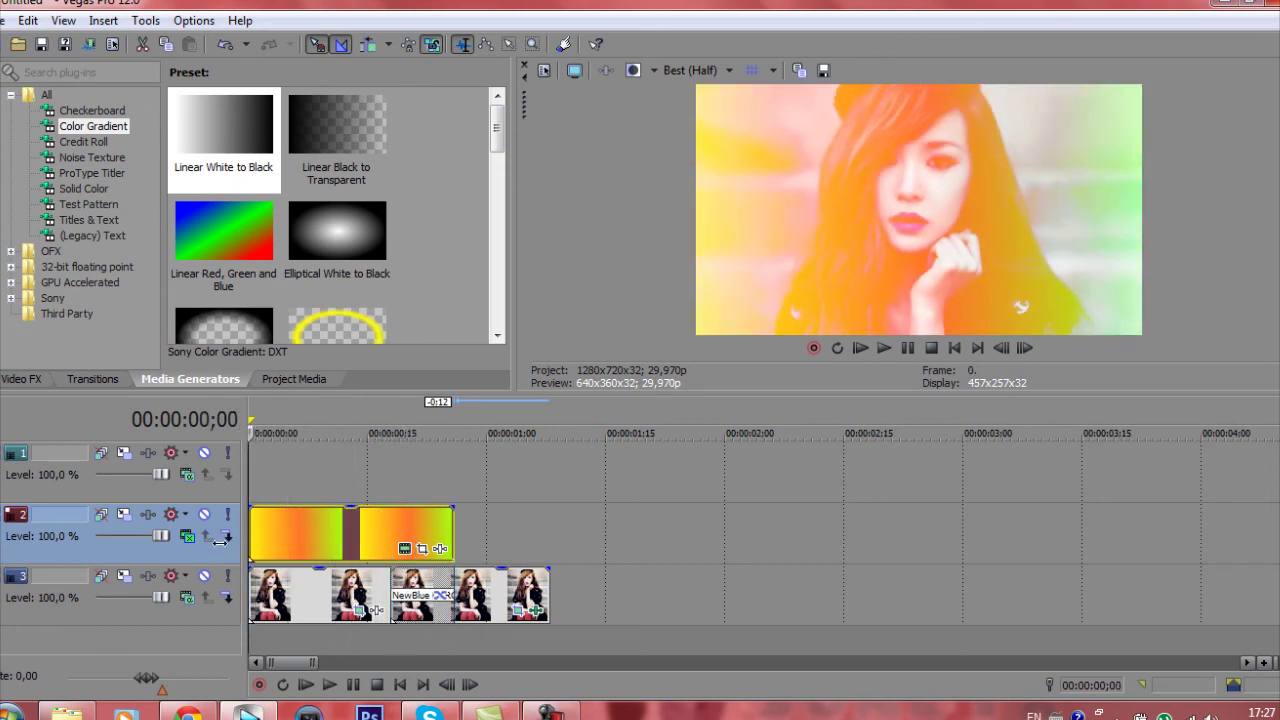
left_click(329, 685)
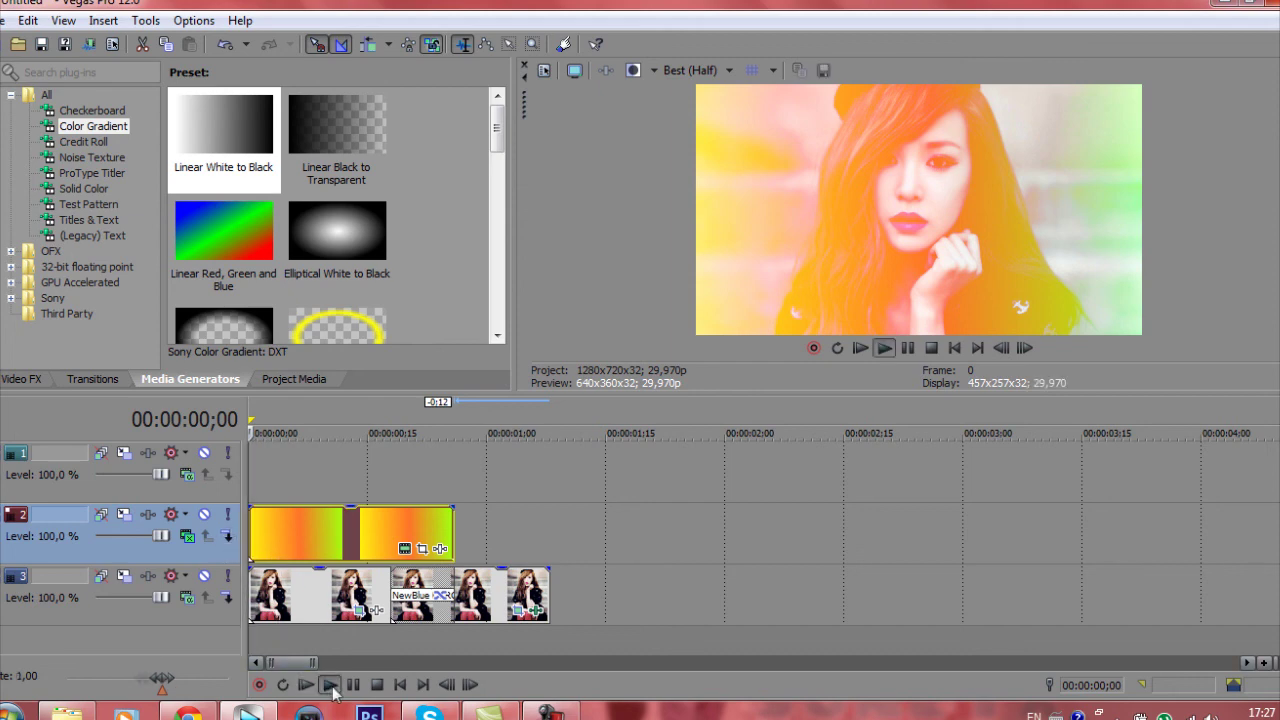
left_click(360, 687)
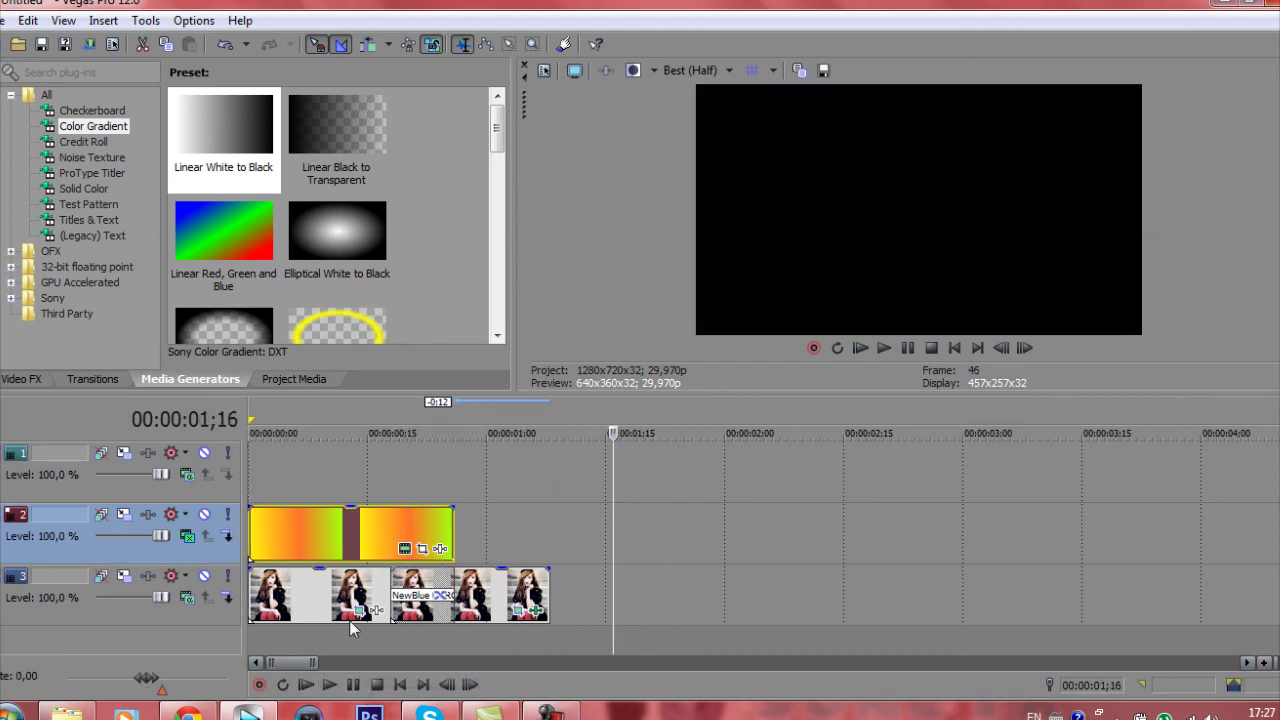
key("ctrl+Home")
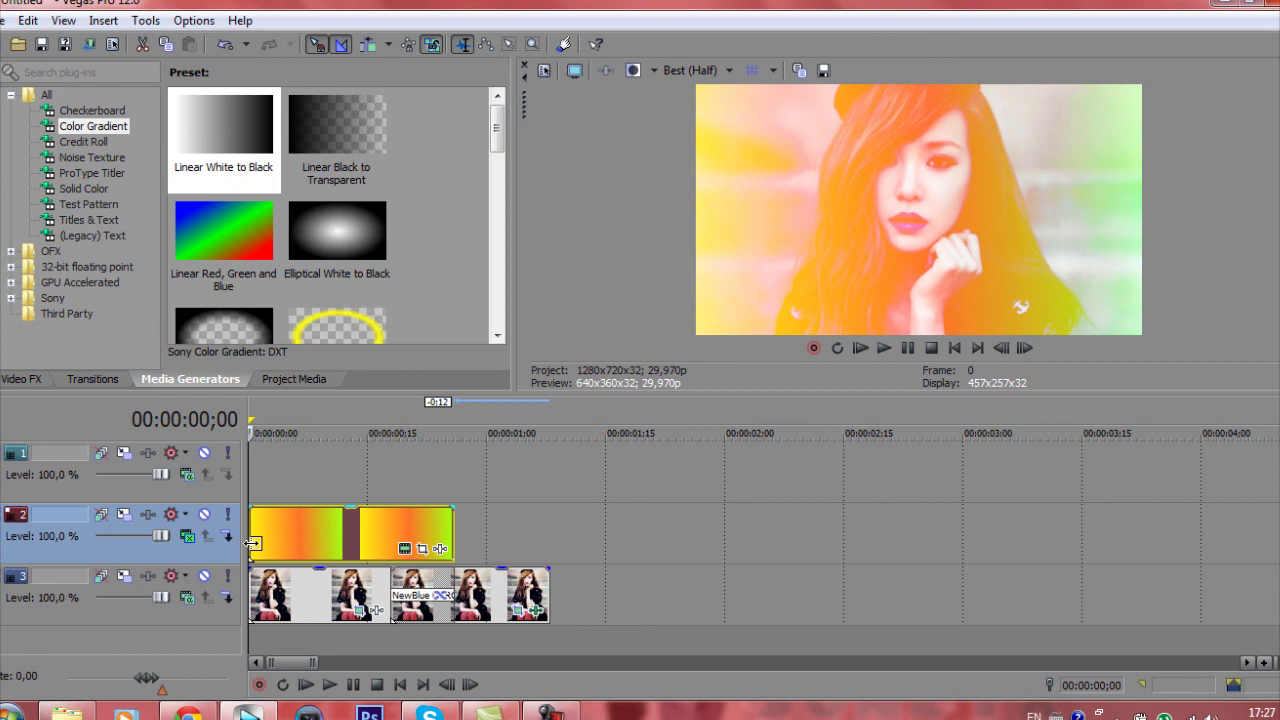